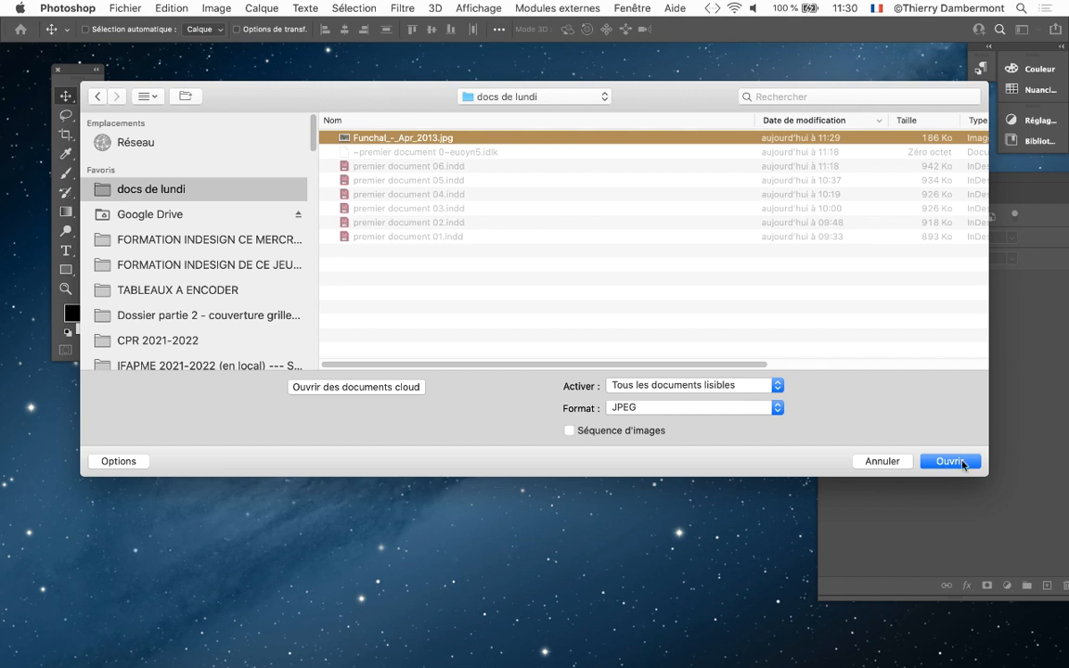
Step: Open Funchal_-_Apr_2013.jpg and display the photo in full-screen mode with the menu bar
left_click(956, 461)
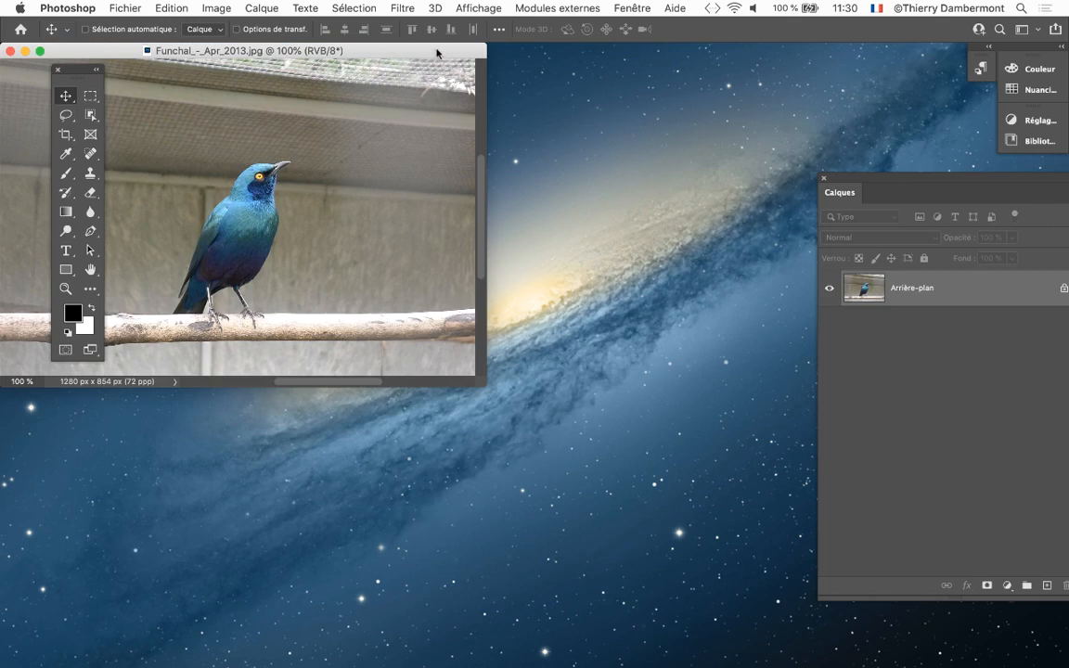
left_click_drag(436, 49, 614, 105)
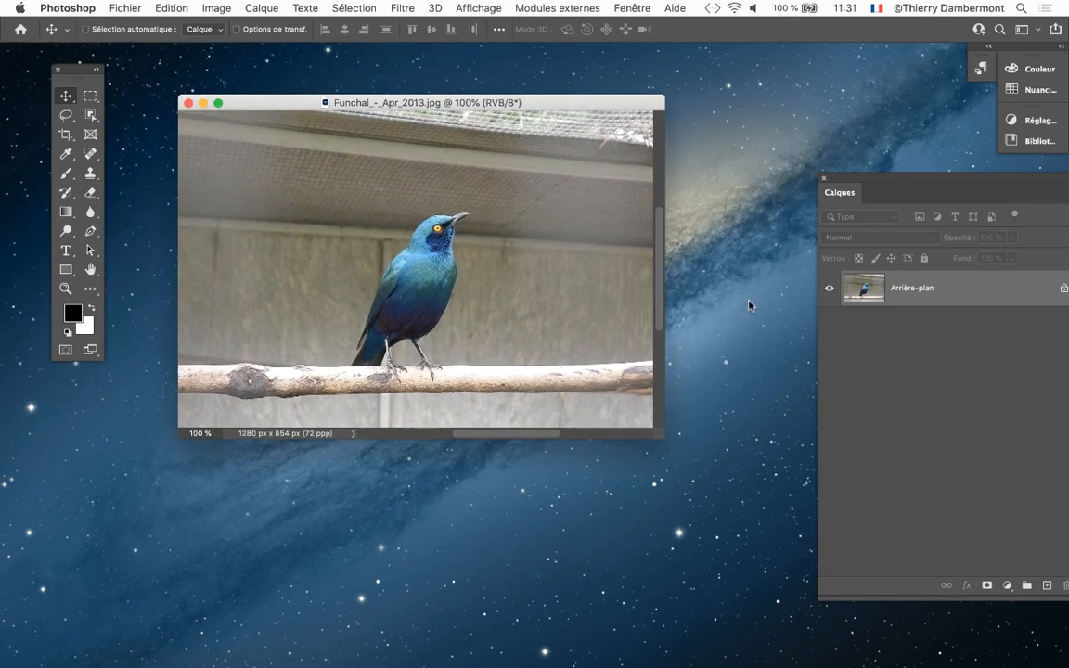
key("f")
Step: Examine the blue bird on the branch up close, keeping its whole body in view
scroll(613, 300, "up", 3)
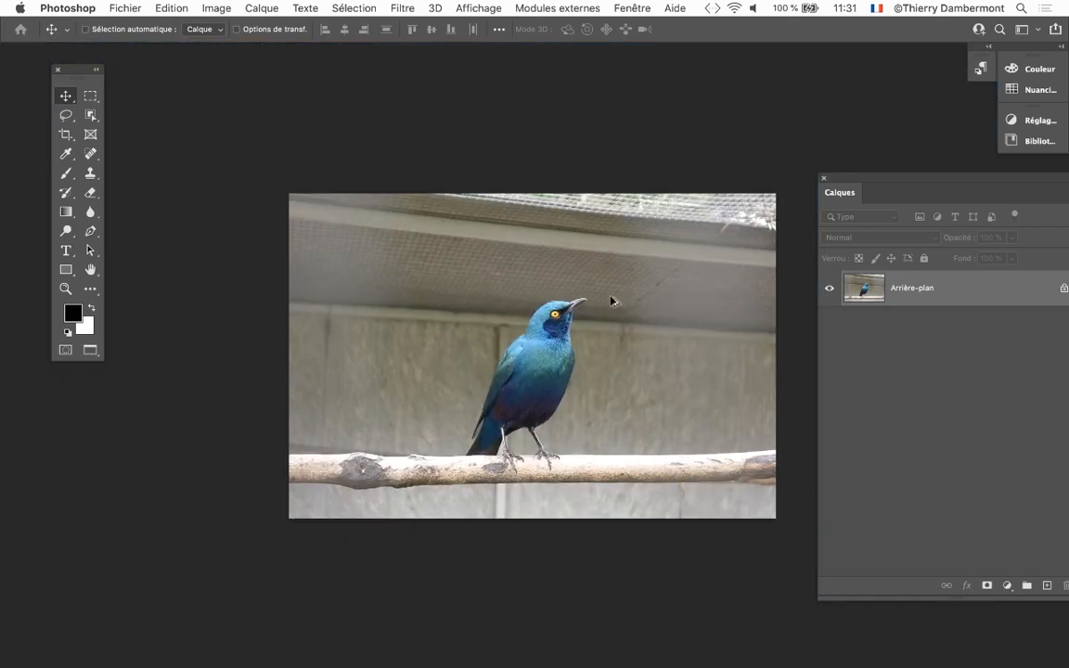
scroll(613, 301, "up", 2)
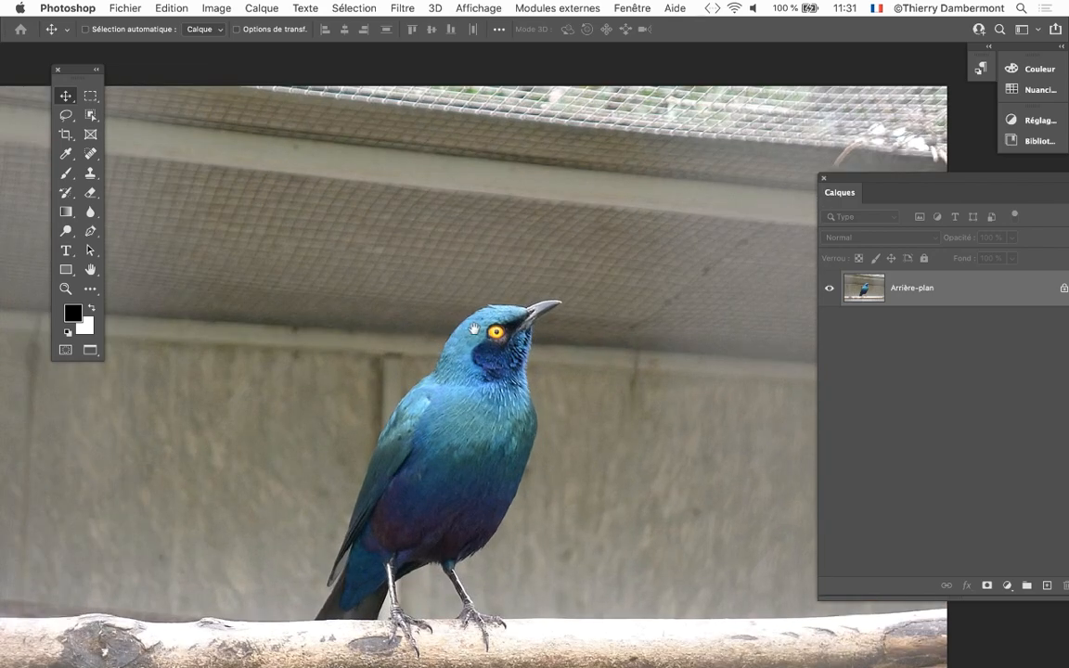
left_click_drag(613, 301, 829, 112)
scroll(596, 275, "up", 3)
scroll(597, 275, "down", 4)
scroll(599, 267, "up", 2)
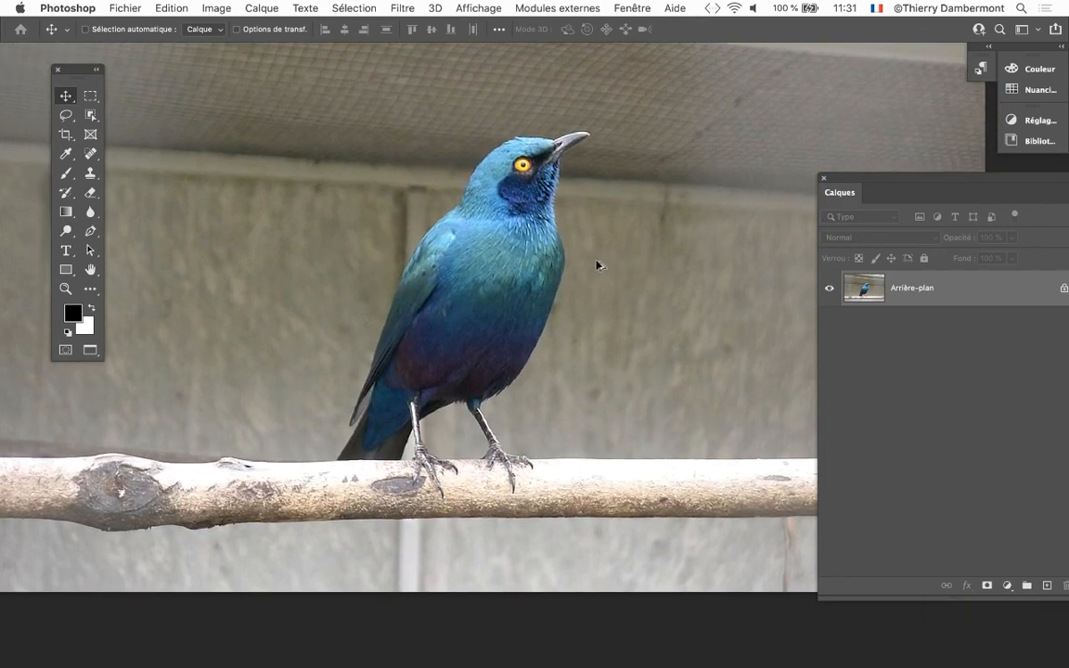
scroll(597, 267, "up", 1)
left_click_drag(513, 279, 476, 308)
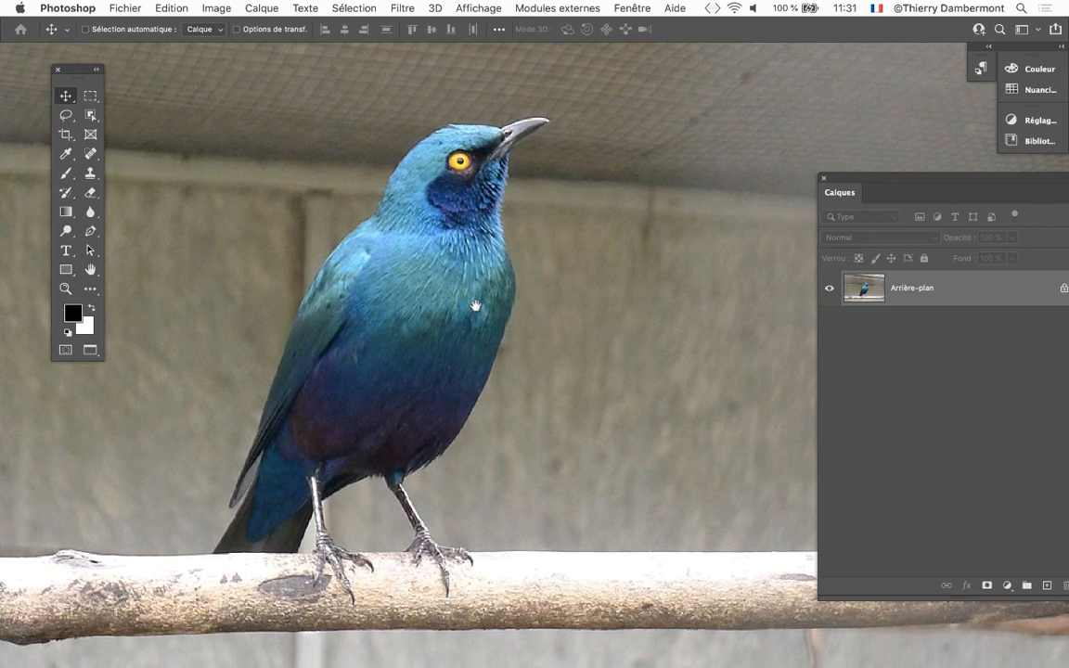
left_click_drag(543, 345, 546, 317)
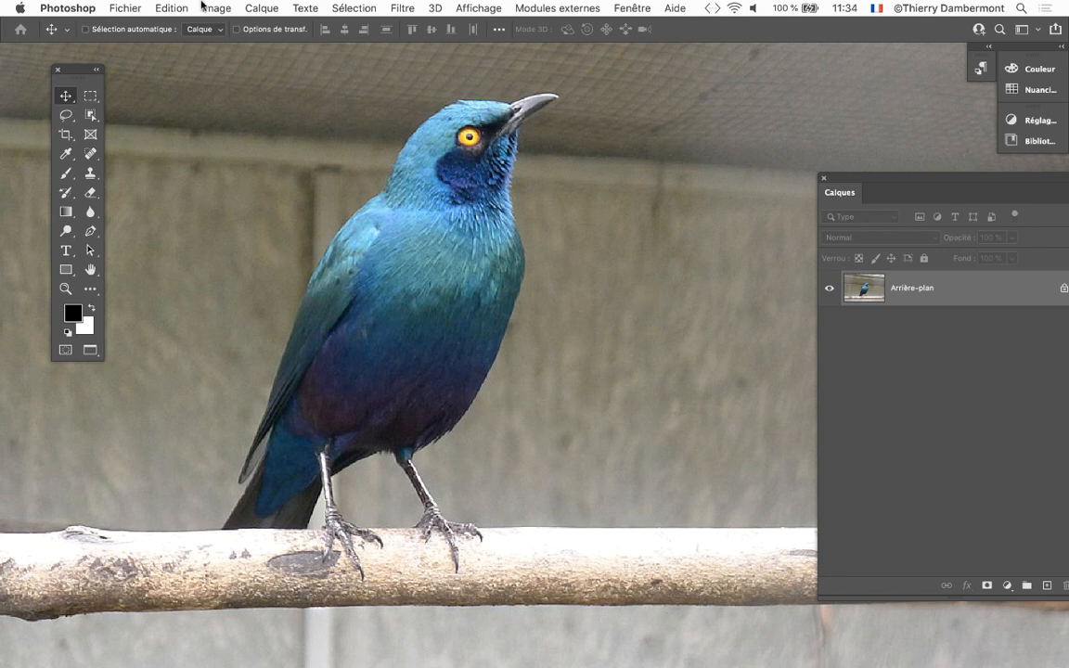
Step: Open the image size settings of the photo and check its width and height
left_click(213, 7)
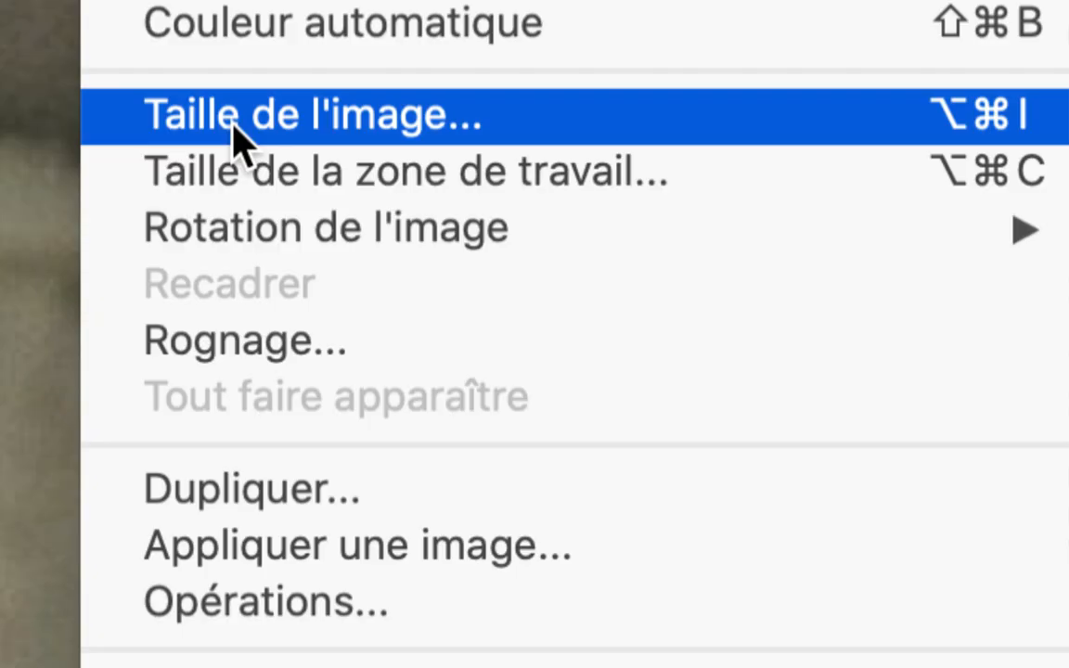
left_click(234, 140)
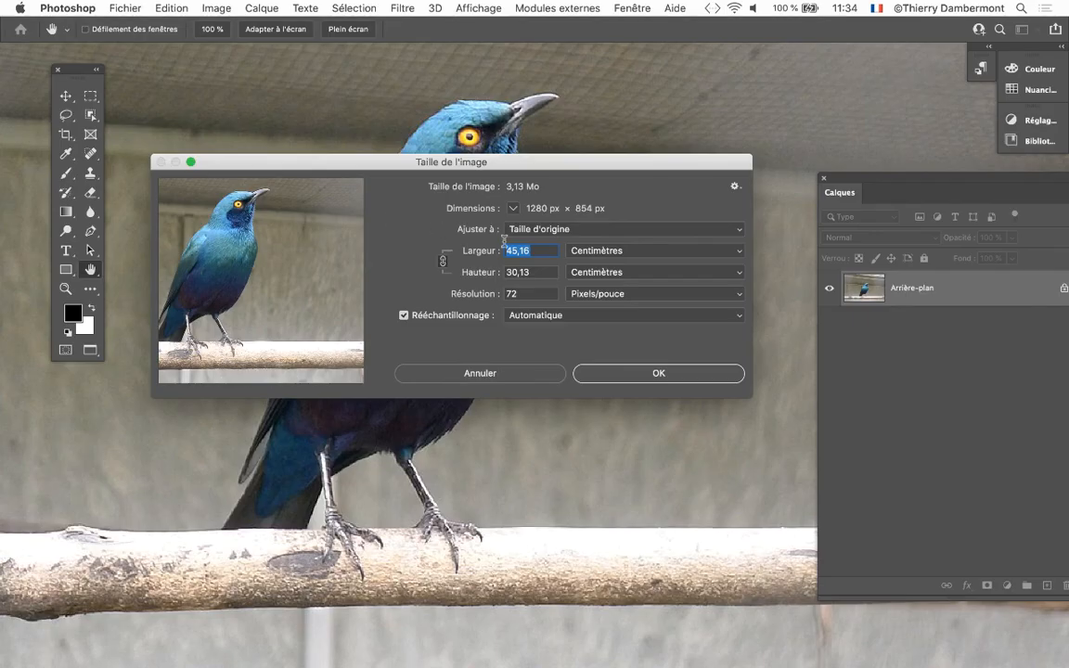
key("alt")
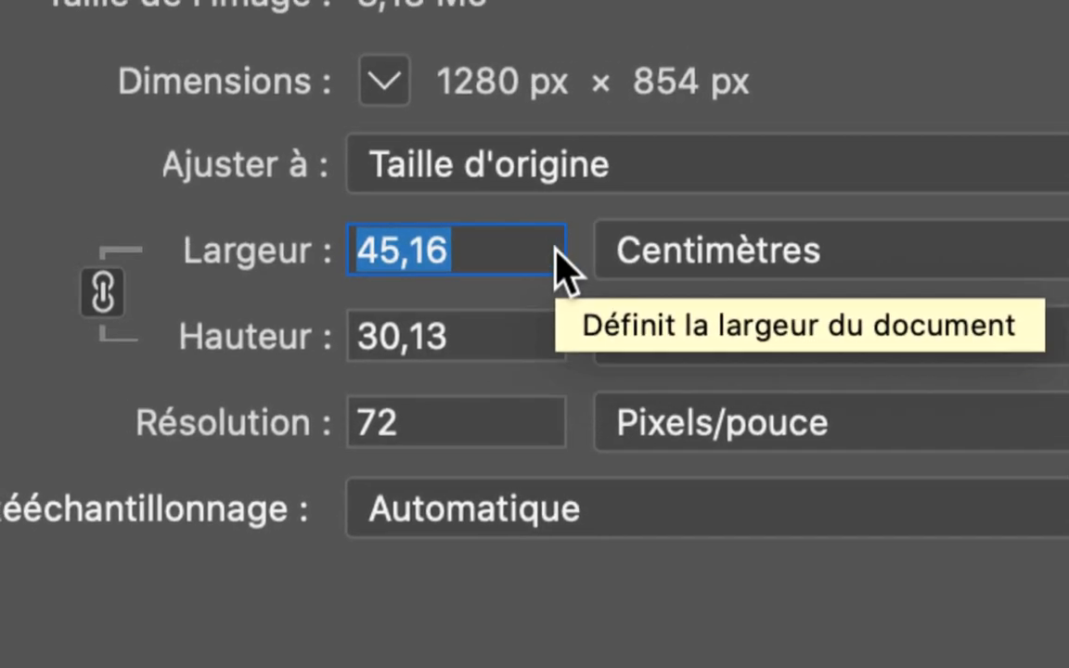
left_click(568, 236)
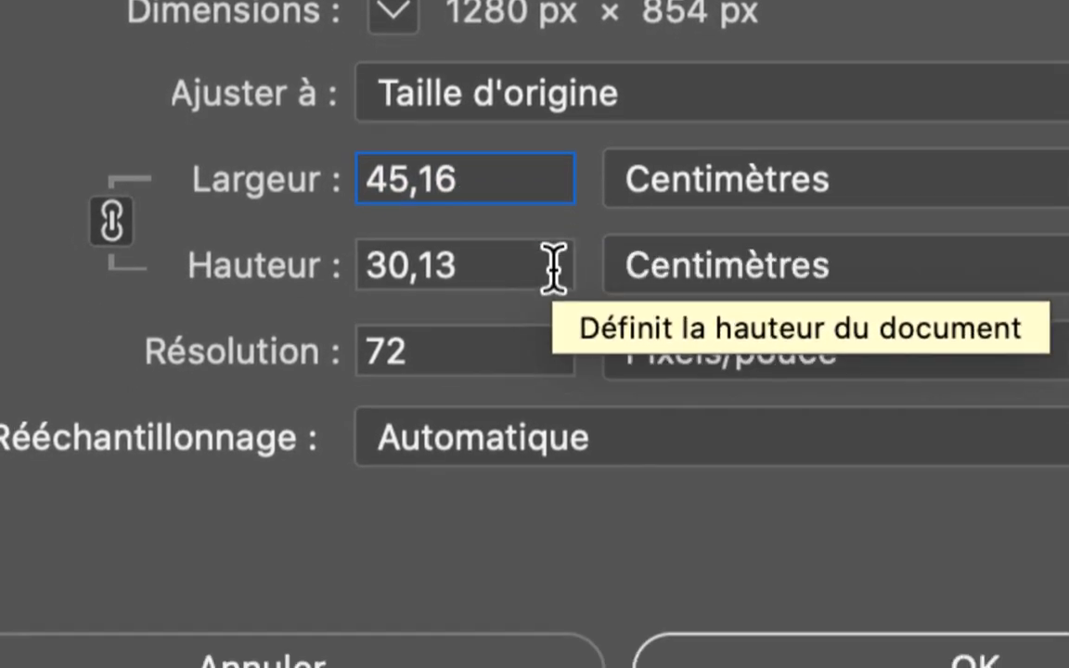
left_click(572, 324)
left_click(549, 176)
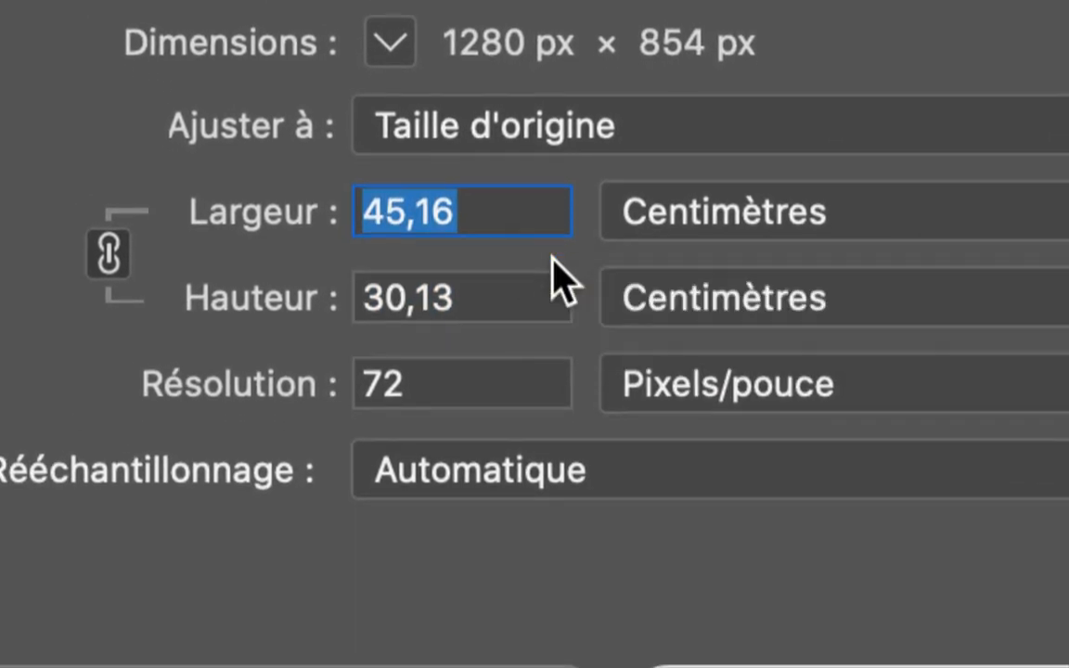
left_click(546, 263)
double_click(554, 268)
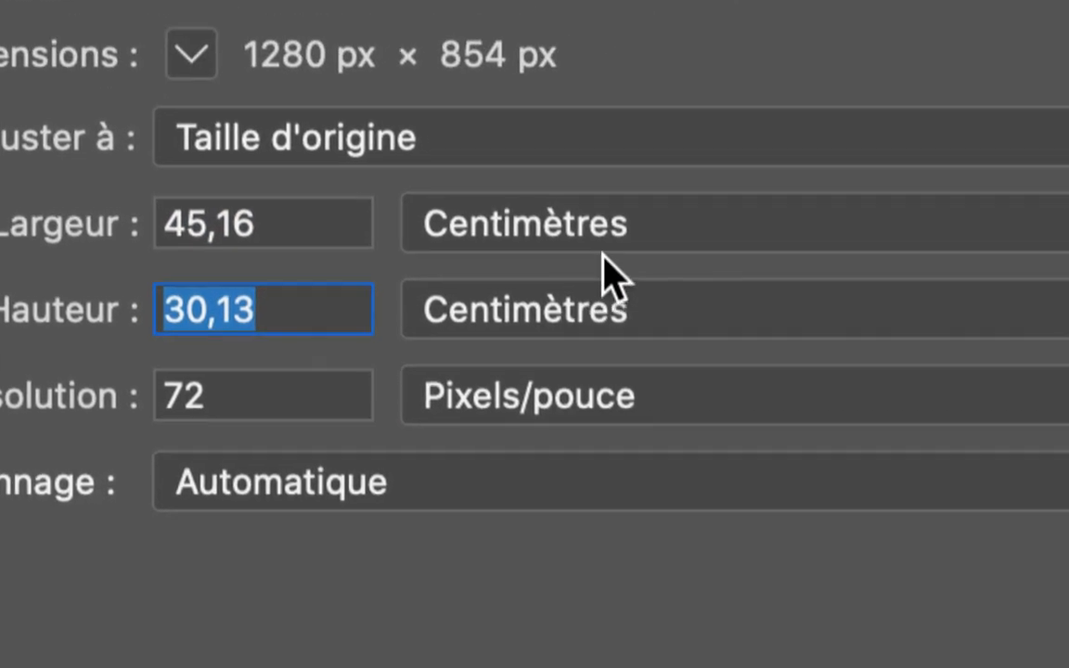
Step: Check the units offered for the image dimensions and examine the resolution in pixels per inch
left_click(774, 167)
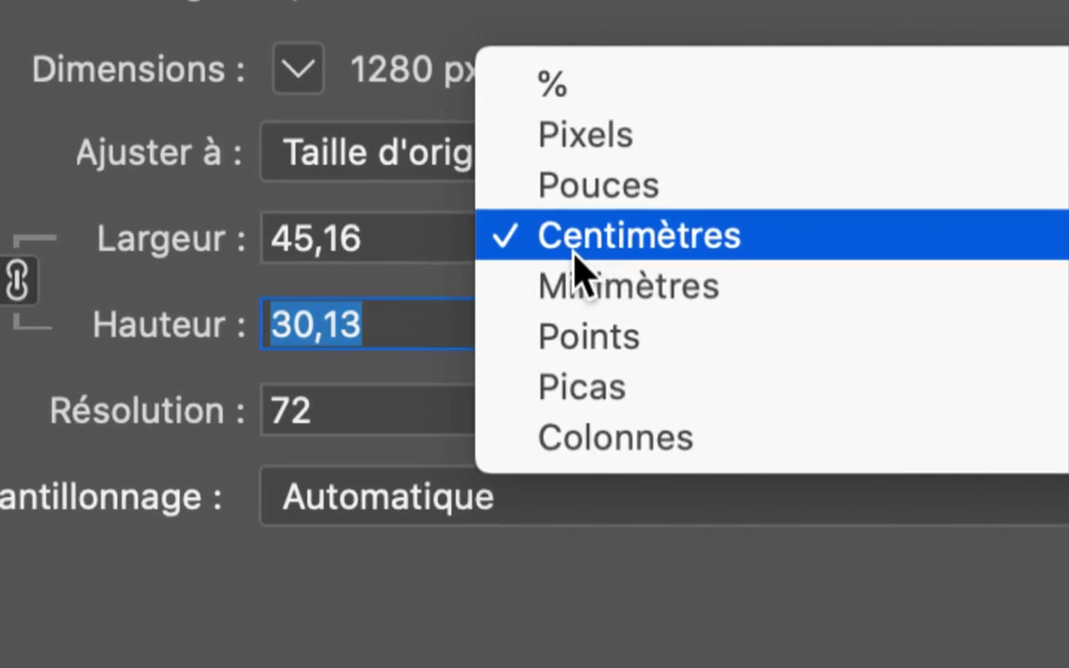
left_click(391, 247)
double_click(385, 248)
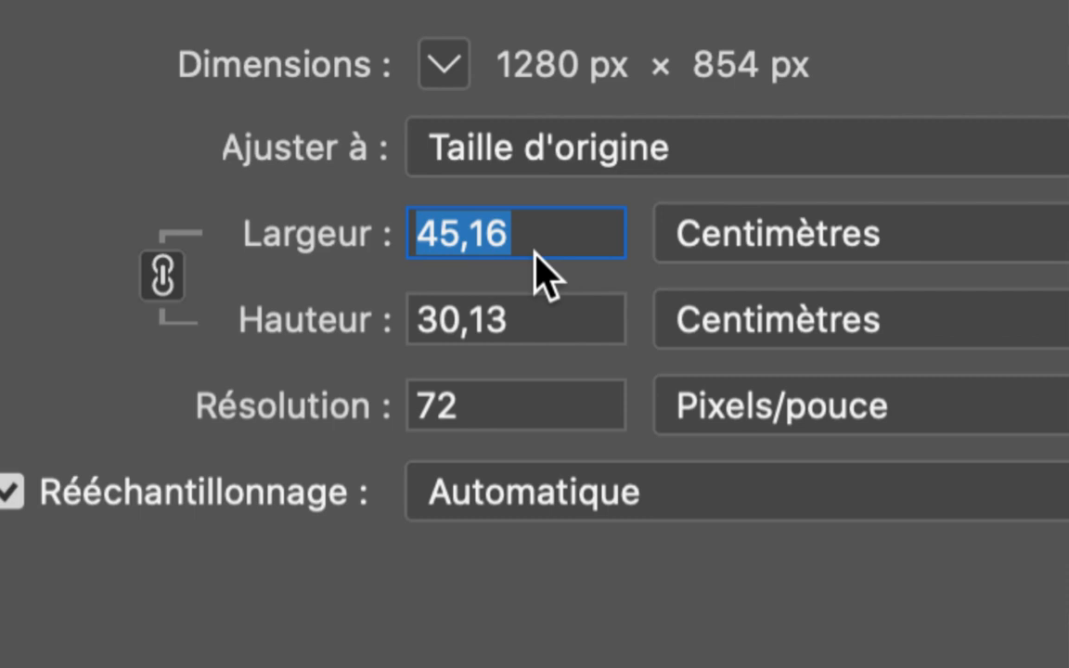
double_click(536, 307)
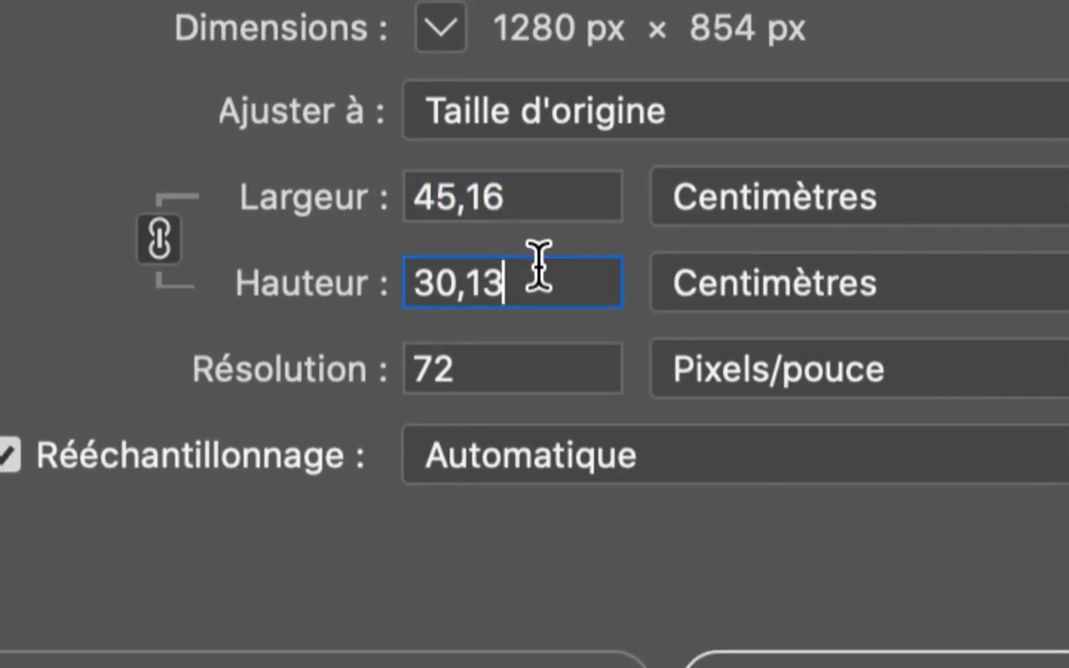
double_click(525, 419)
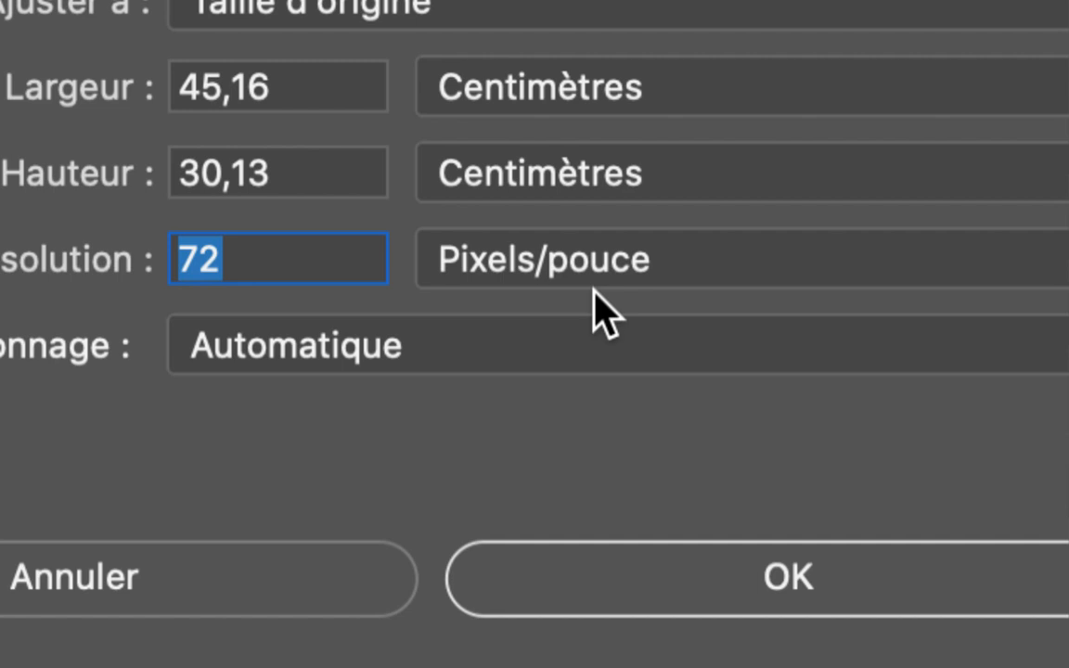
left_click(257, 260)
double_click(190, 259)
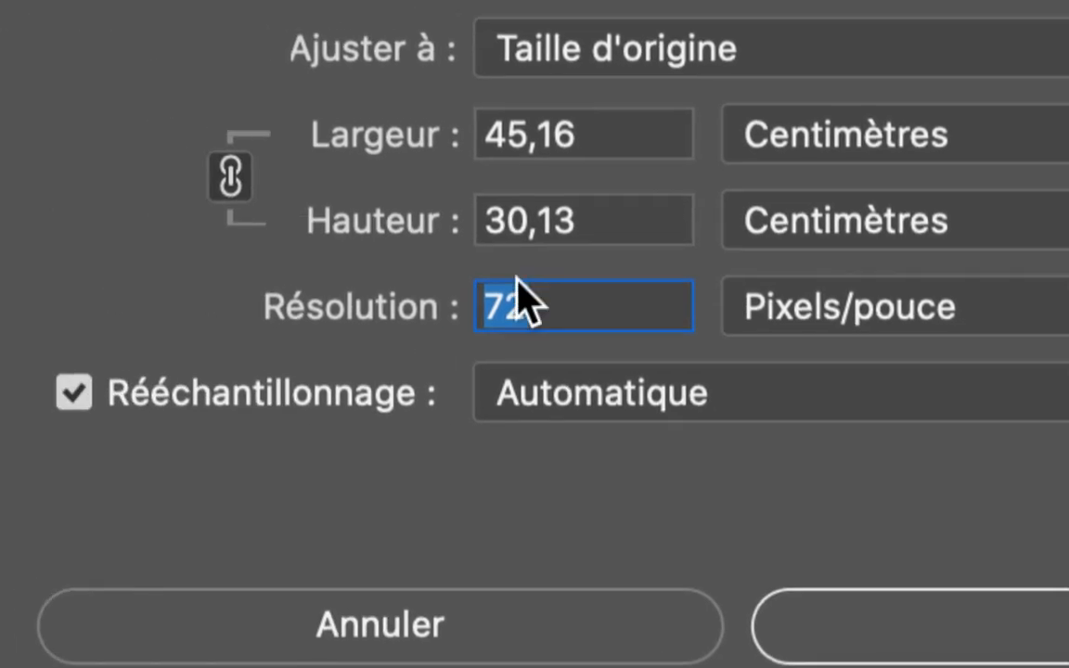
left_click(234, 274)
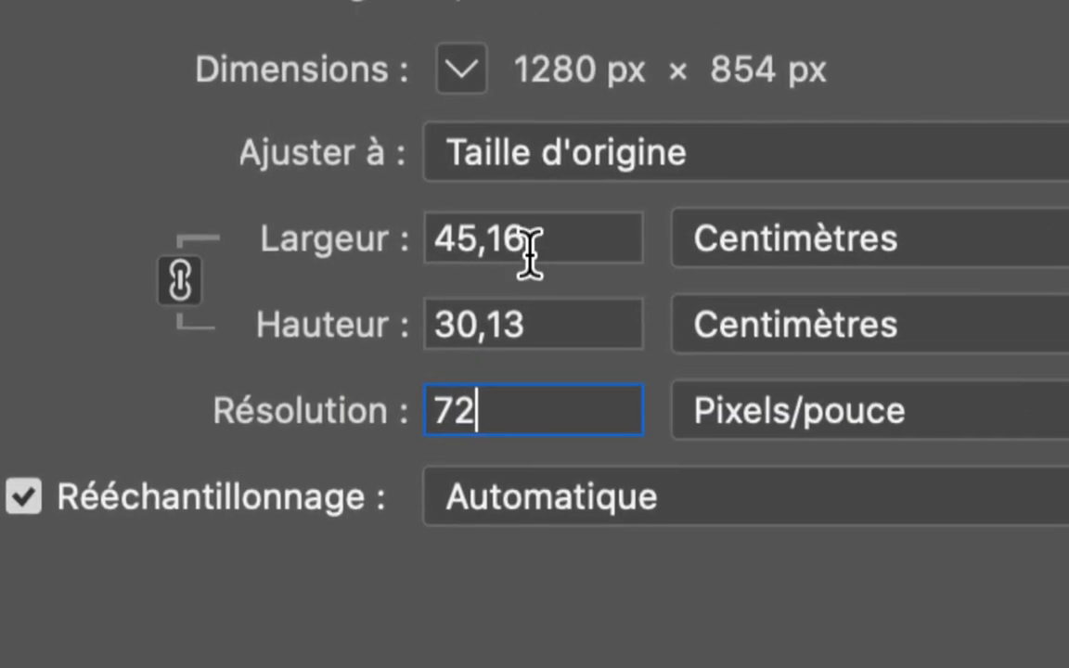
Step: Compare the photo's width, height and resolution once more, and close the image size settings without applying changes
double_click(675, 141)
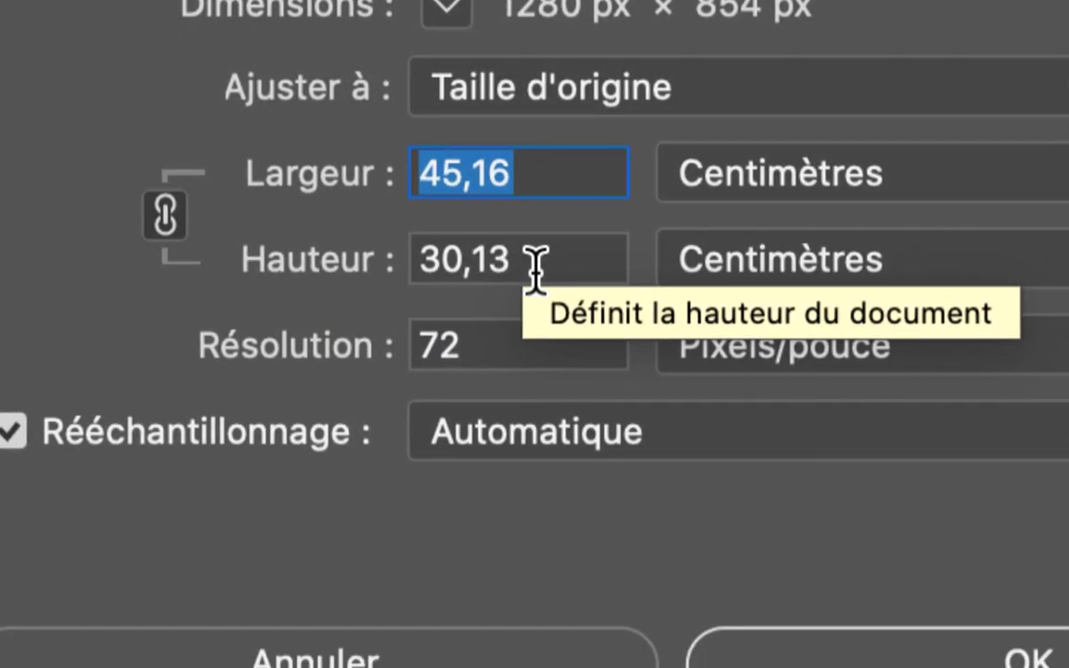
double_click(541, 320)
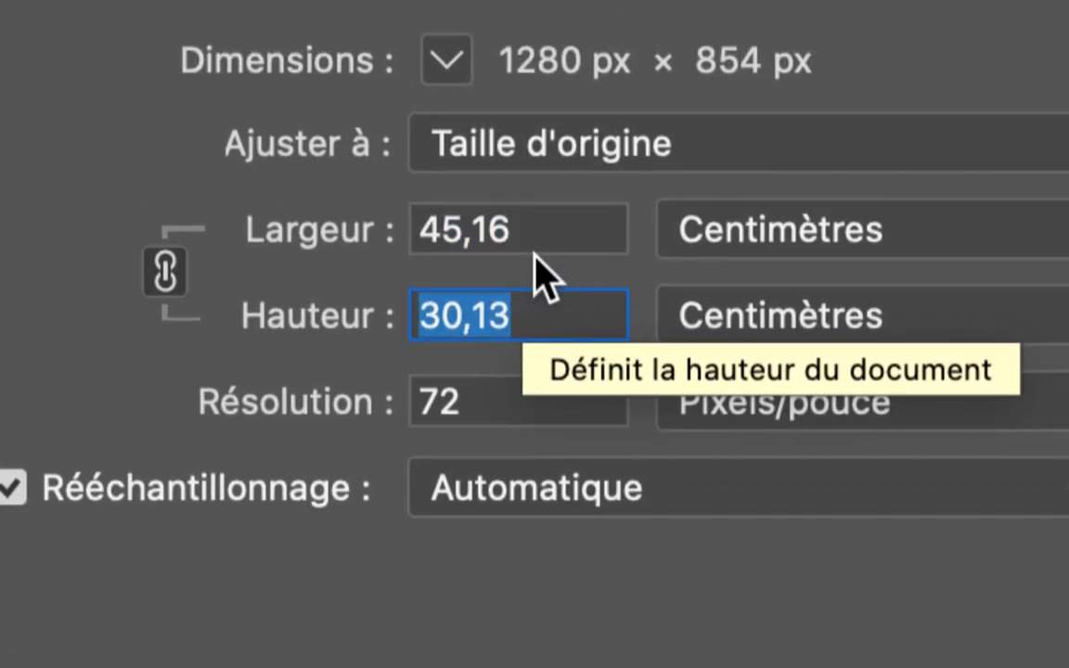
double_click(547, 231)
double_click(533, 330)
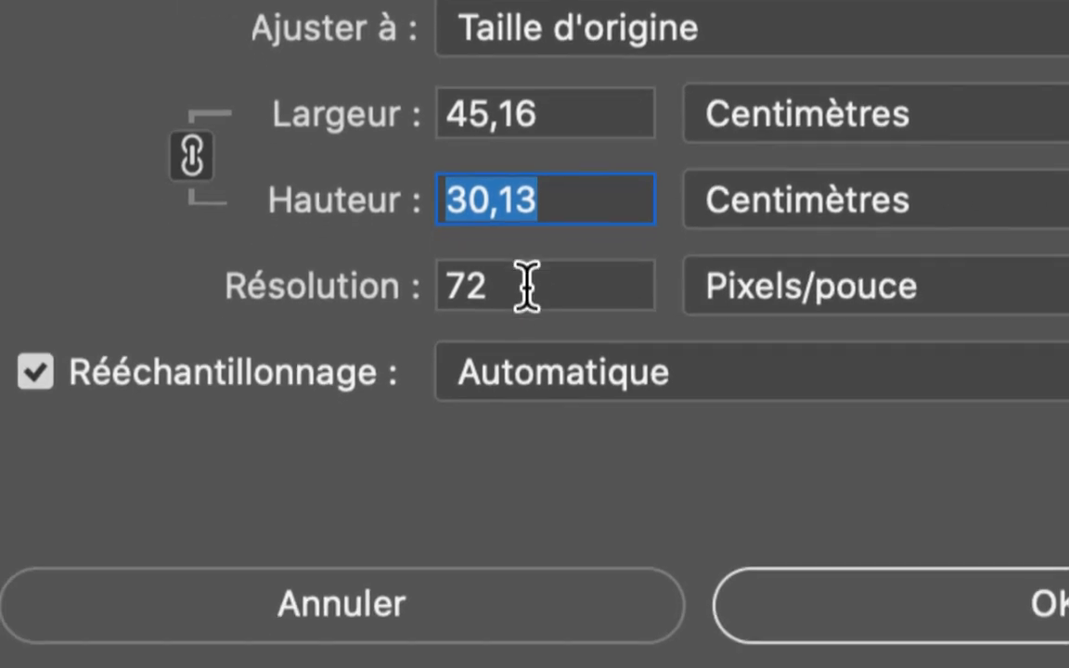
double_click(503, 353)
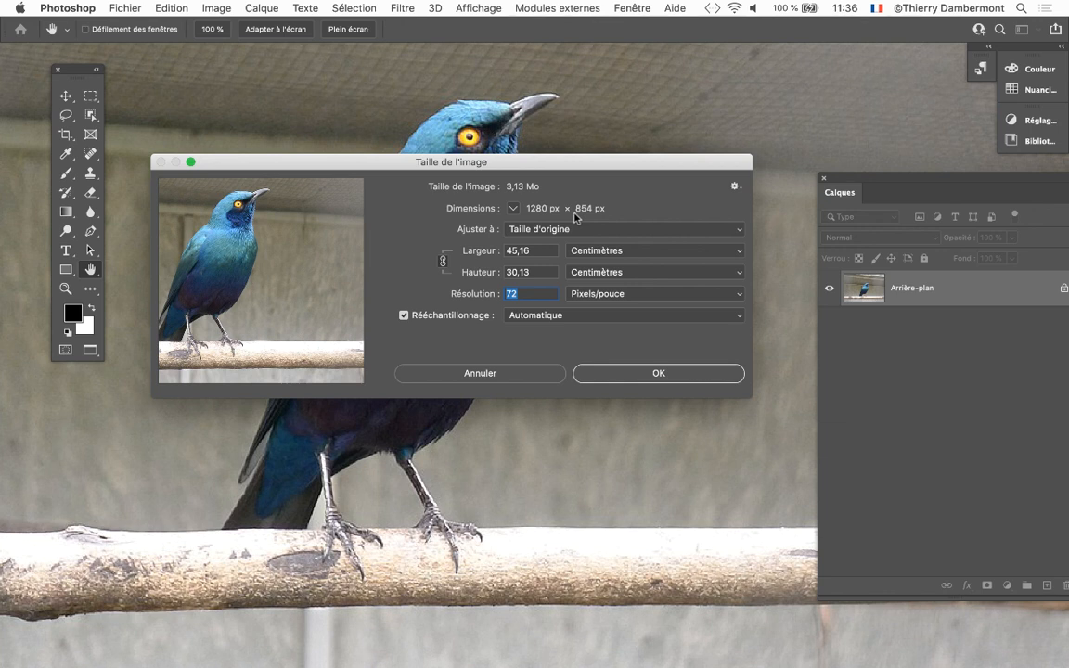
left_click(504, 375)
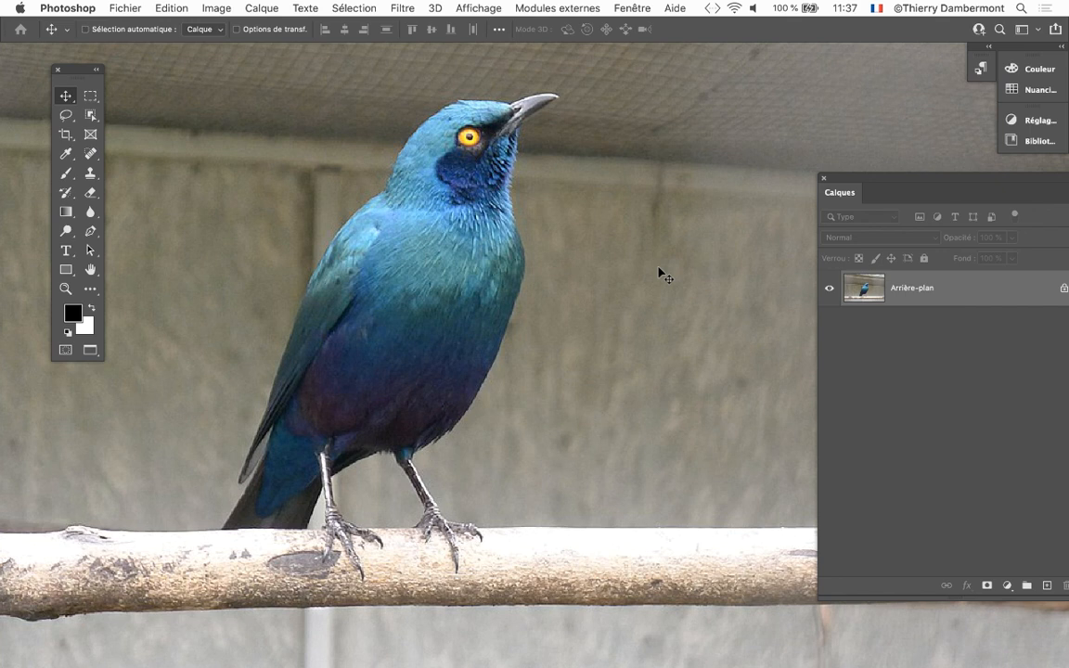
Step: Switch to InDesign with premier document 06.indd open
key("super+Tab")
key("Tab")
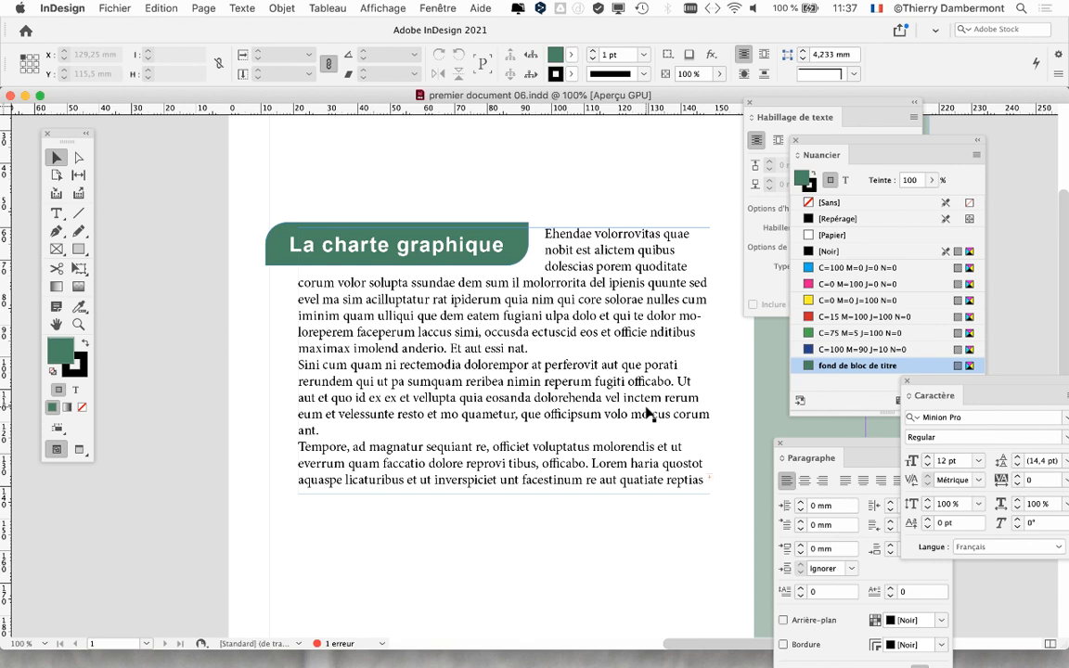
key("super+Tab")
key("super+Tab")
key("super+Tab")
key("super+Tab")
key("super+Tab")
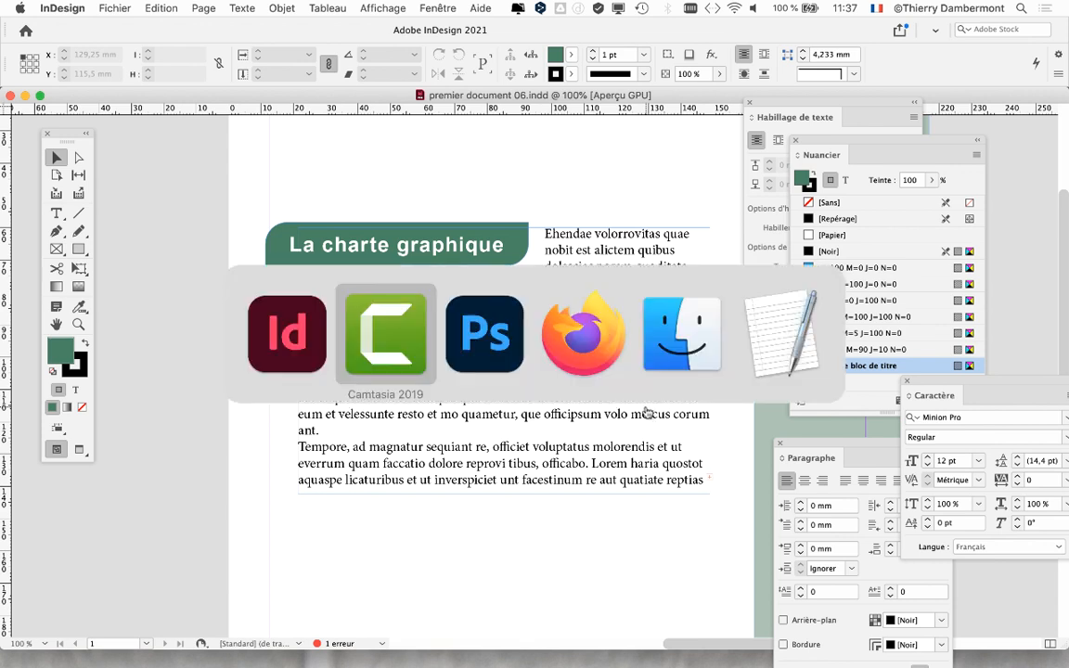
key("super+Tab")
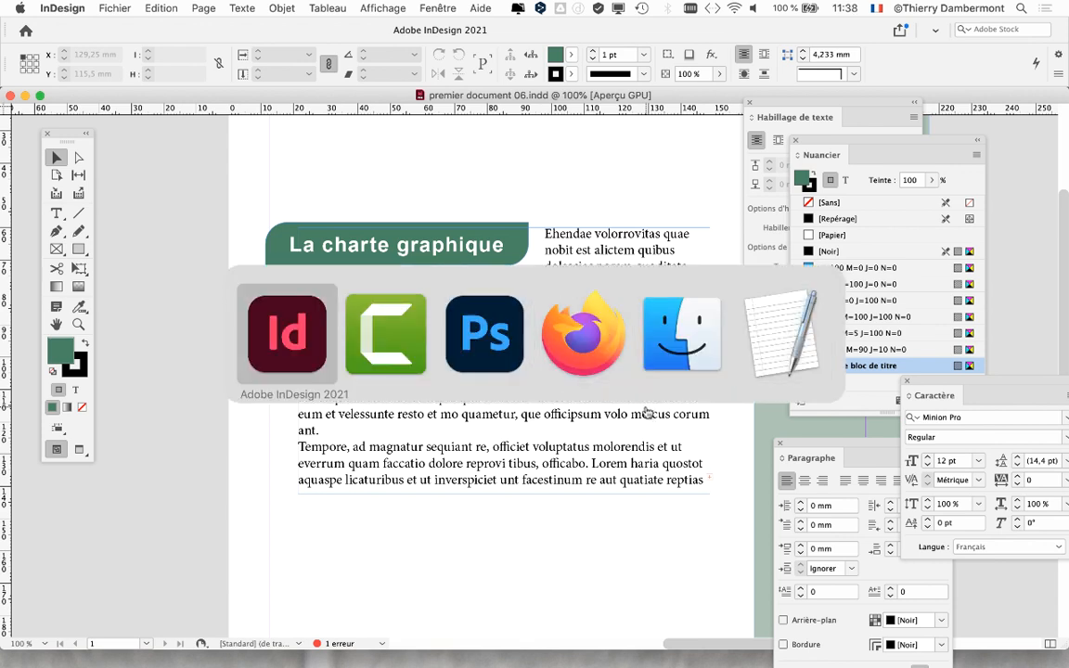
key("super+Tab")
key("super+Tab")
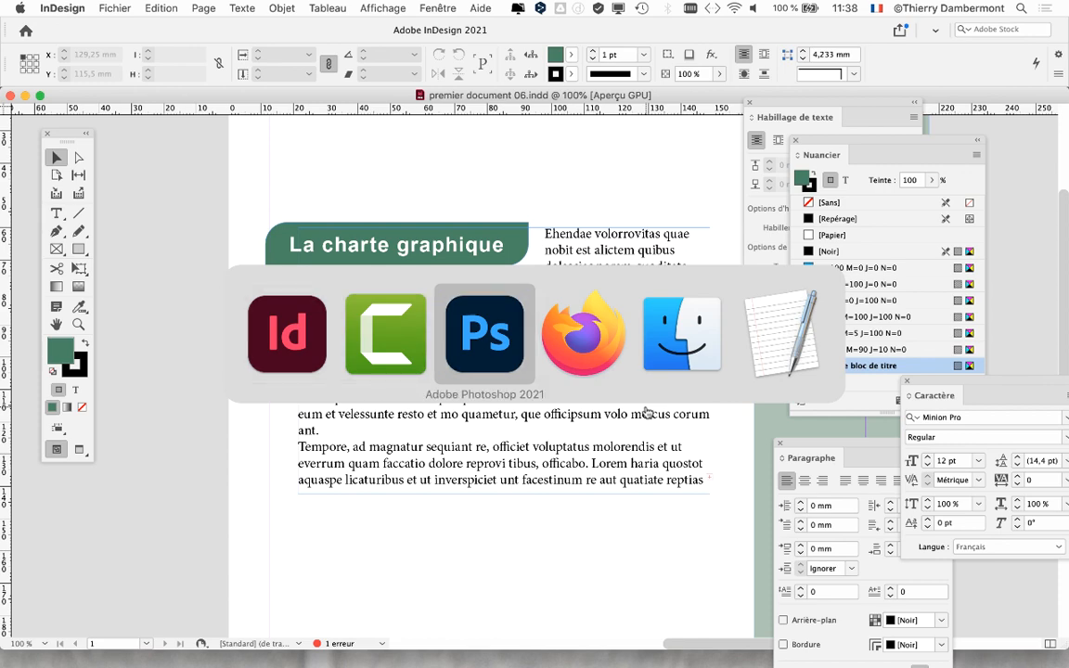
key("super+Tab")
key("super+Tab")
key("super+Tab")
key("super+Tab")
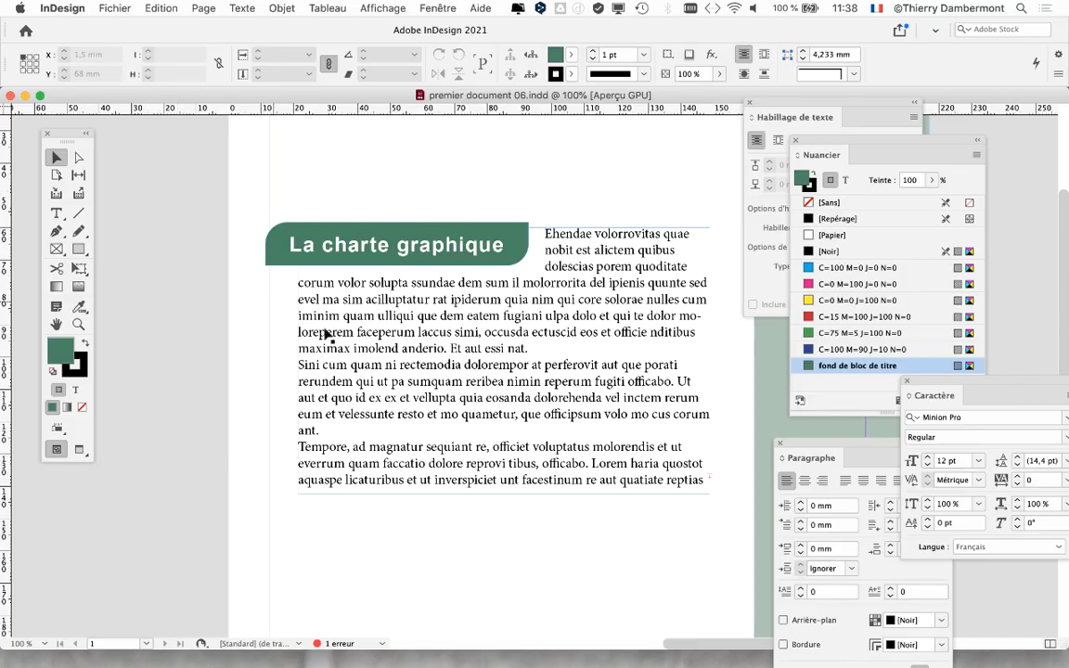
Step: Import Funchal_-_Apr_2013.jpg and place it at its full original size just below the body text
key("super+minus")
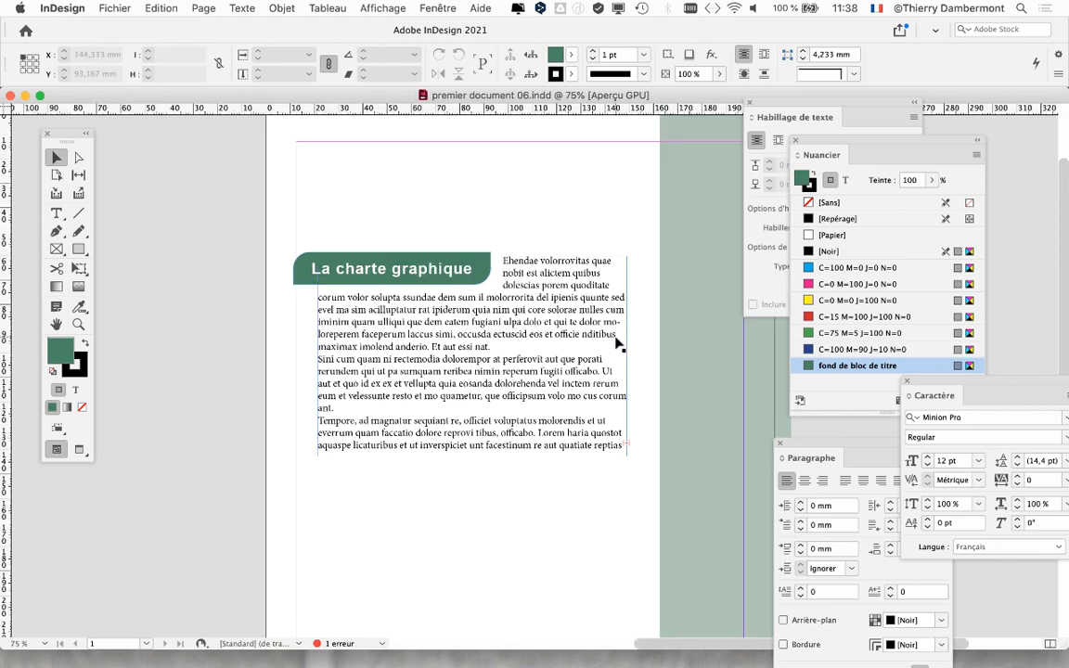
key("super+minus")
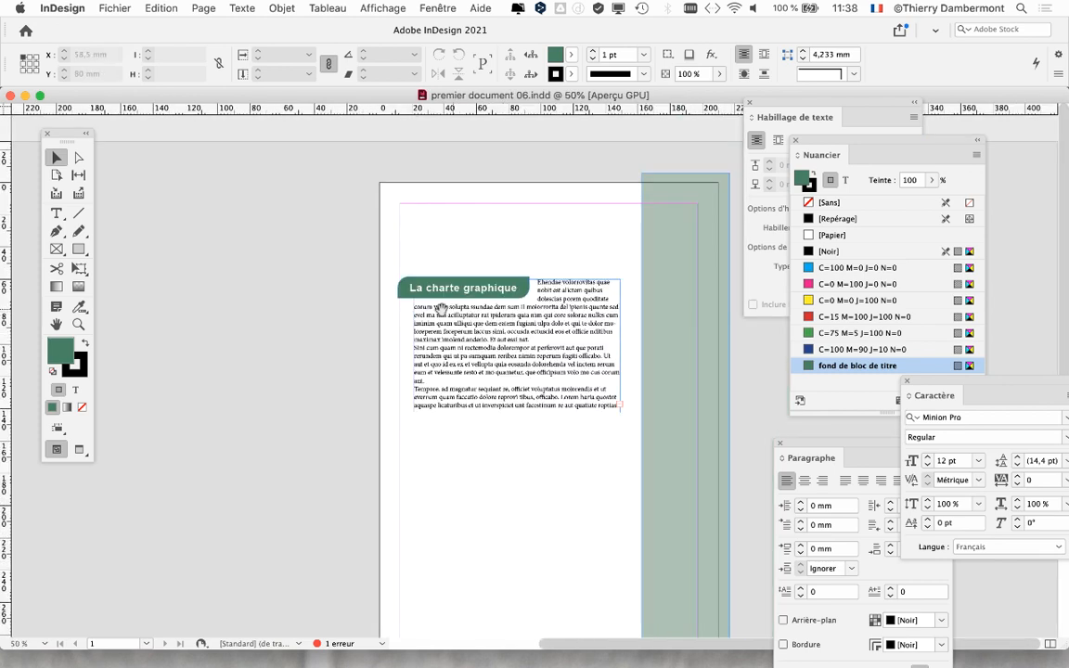
scroll(243, 232, "down", 2)
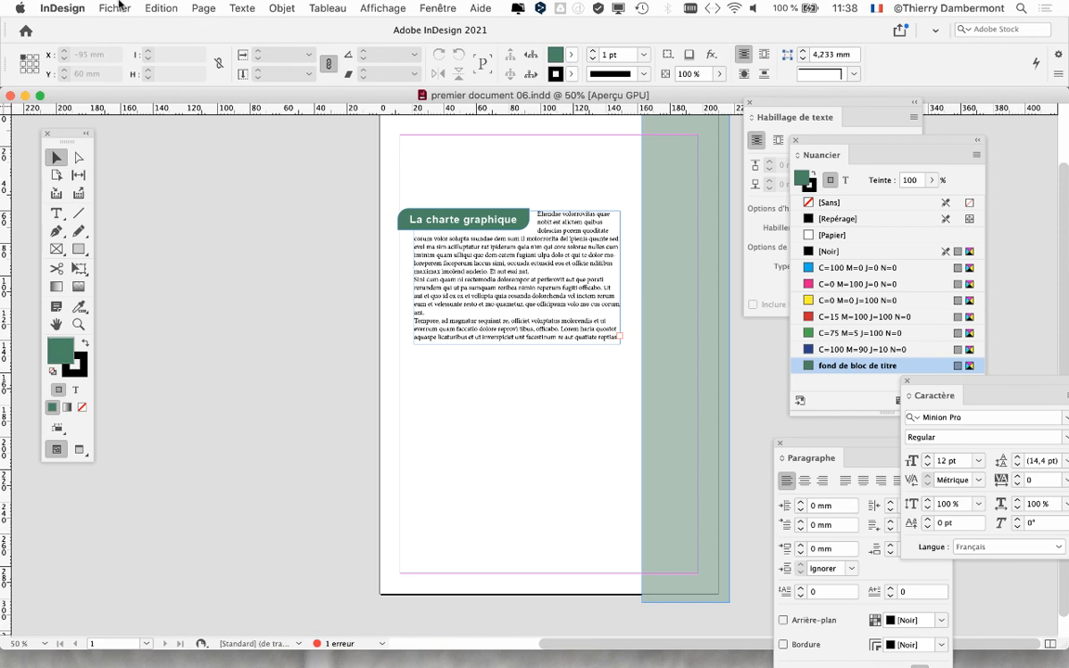
left_click(116, 8)
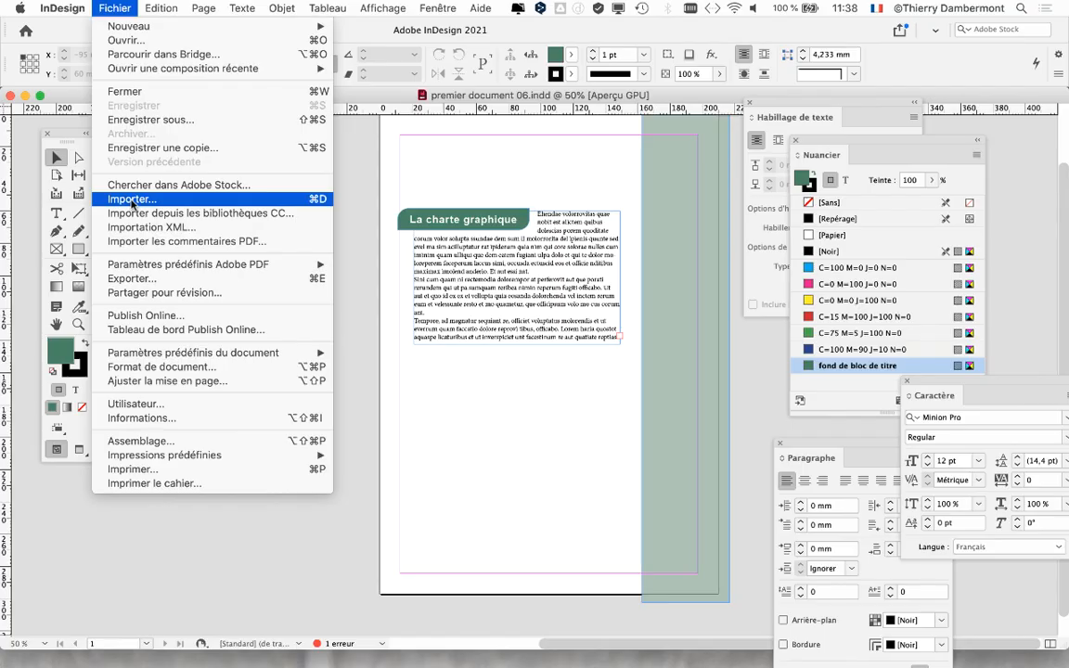
left_click(115, 8)
left_click(113, 8)
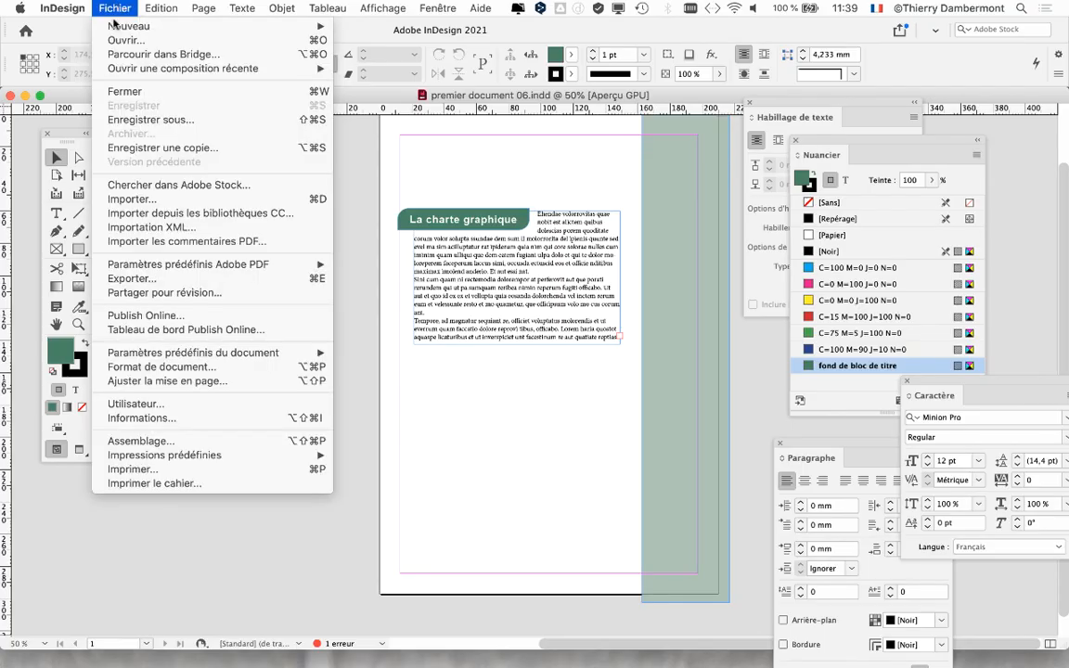
key("Return")
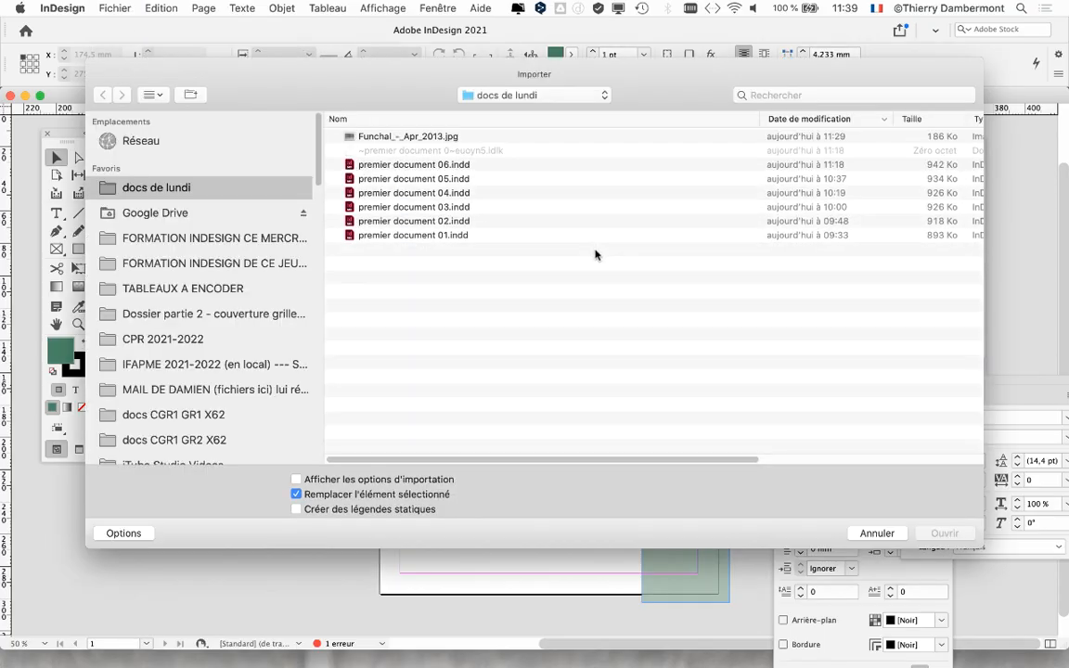
left_click(380, 137)
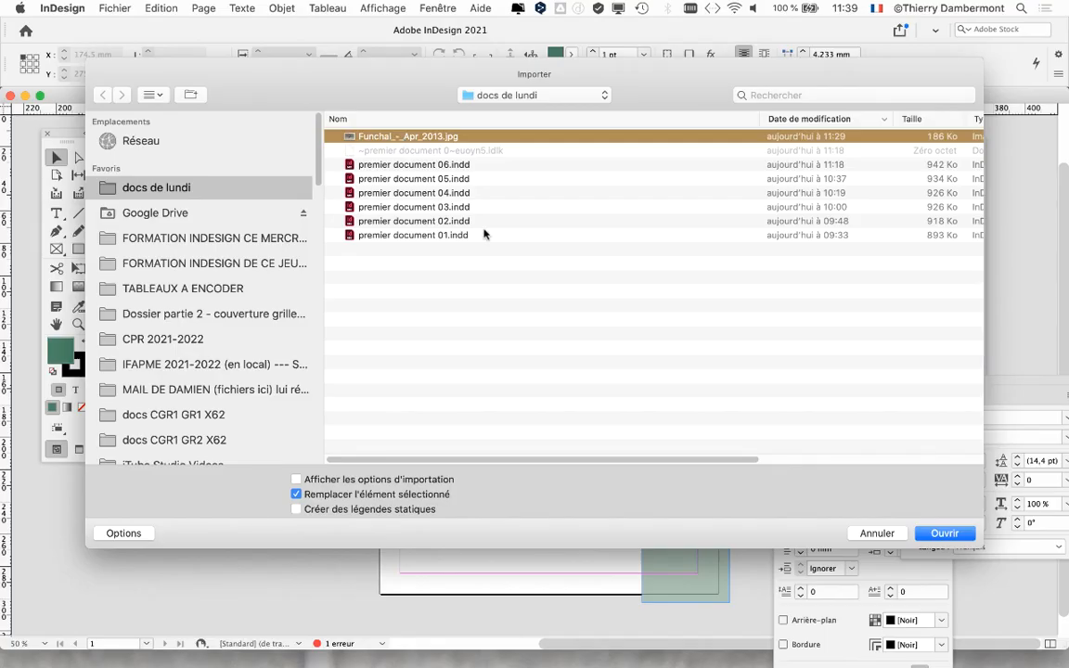
left_click(944, 534)
key("Return")
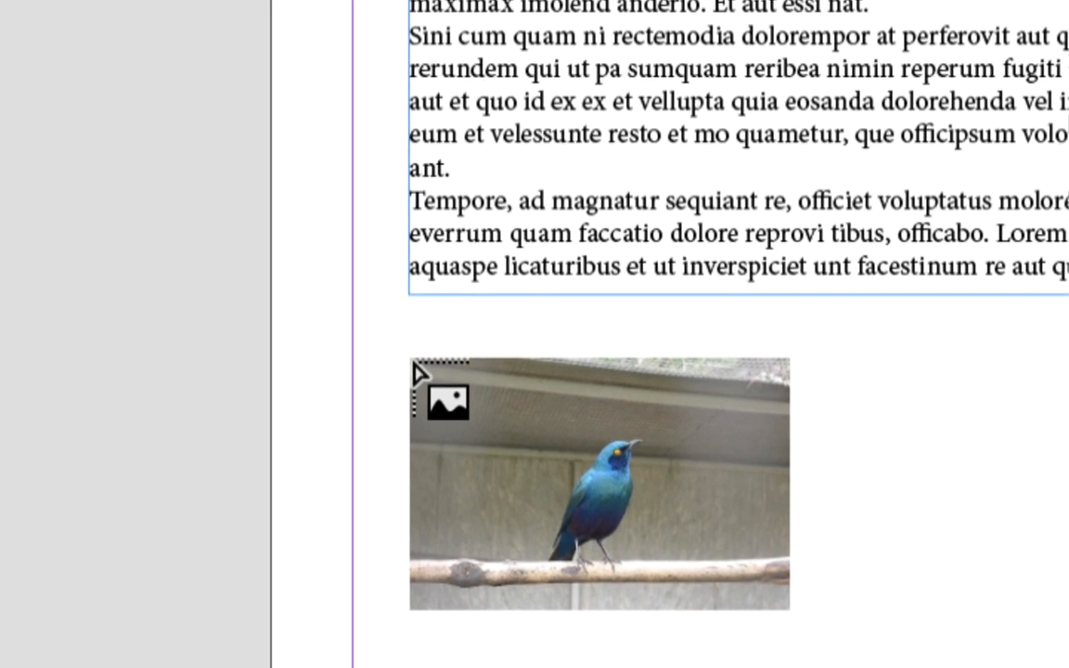
left_click(414, 365)
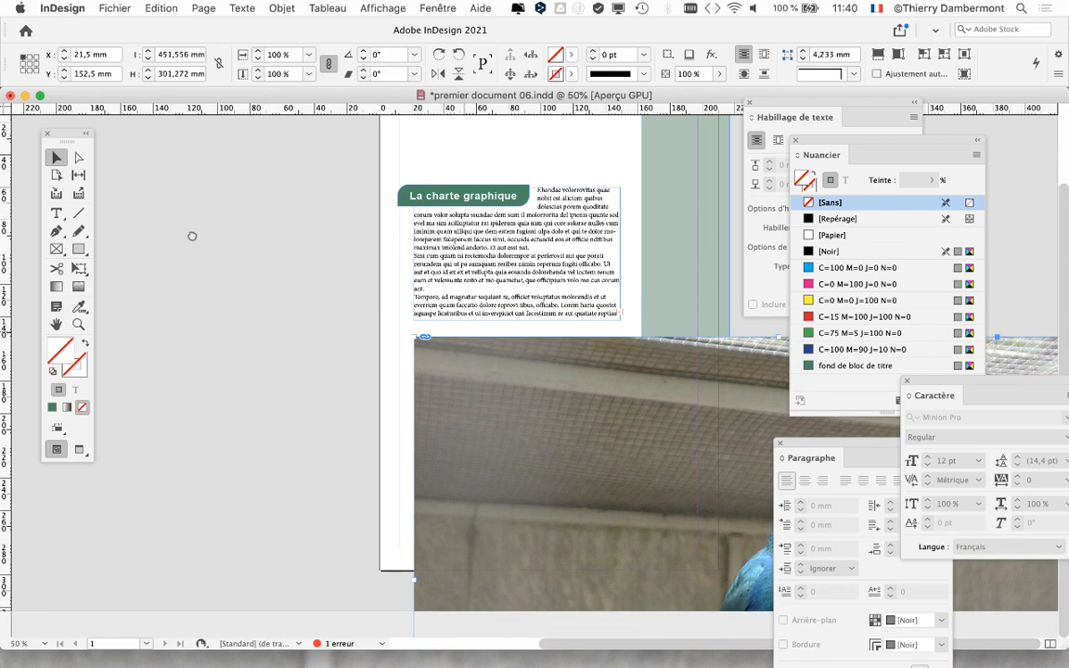
Step: Clear the workspace by closing the text wrap, swatches, character and paragraph panels
scroll(611, 454, "down", 3)
key("super+equal")
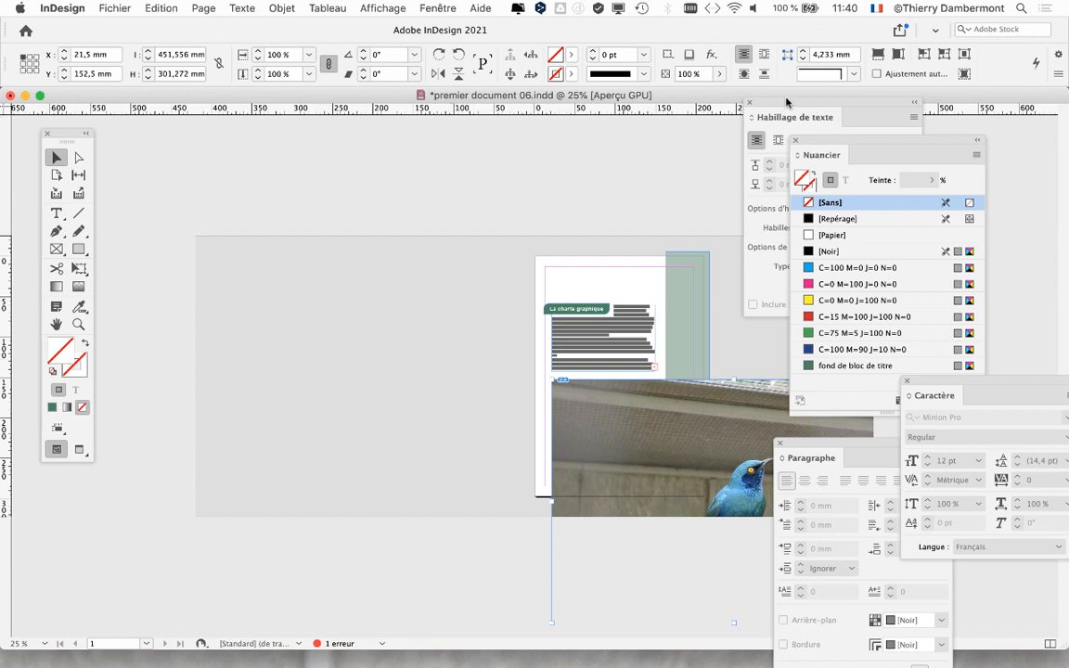
left_click_drag(777, 117, 202, 464)
left_click_drag(845, 137, 1010, 132)
left_click_drag(817, 445, 966, 597)
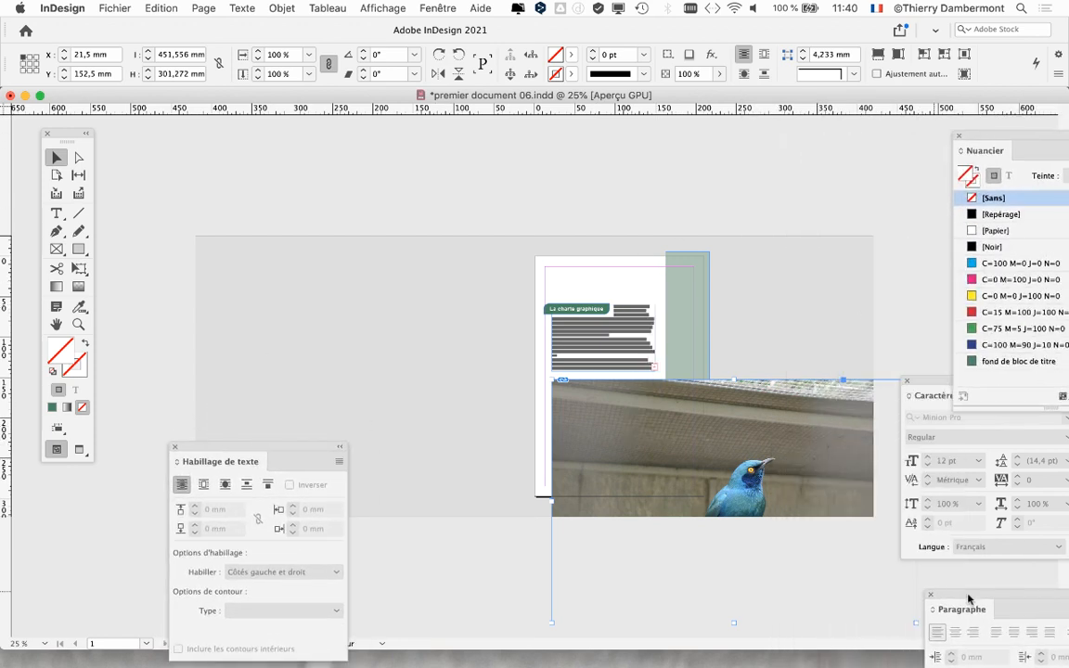
left_click(908, 381)
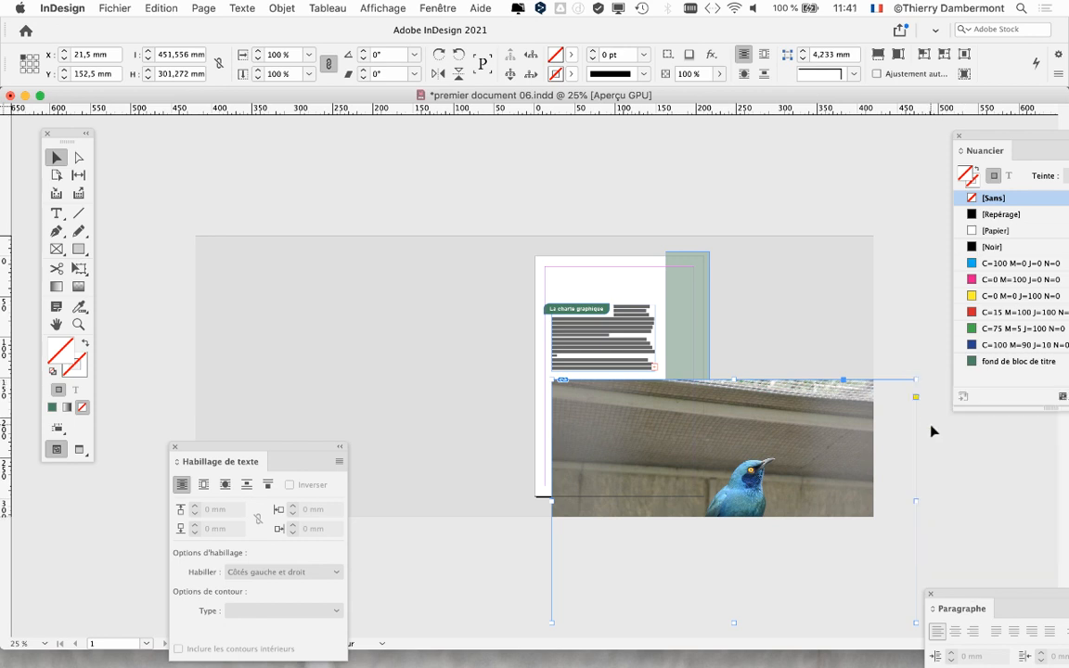
left_click(930, 595)
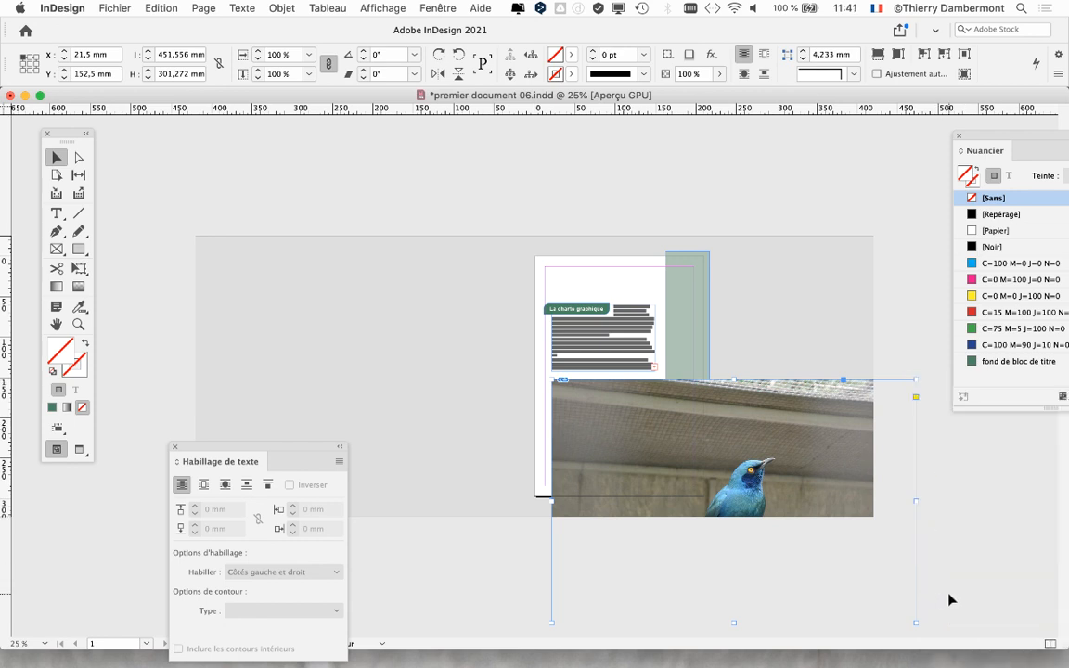
left_click(958, 137)
left_click(174, 446)
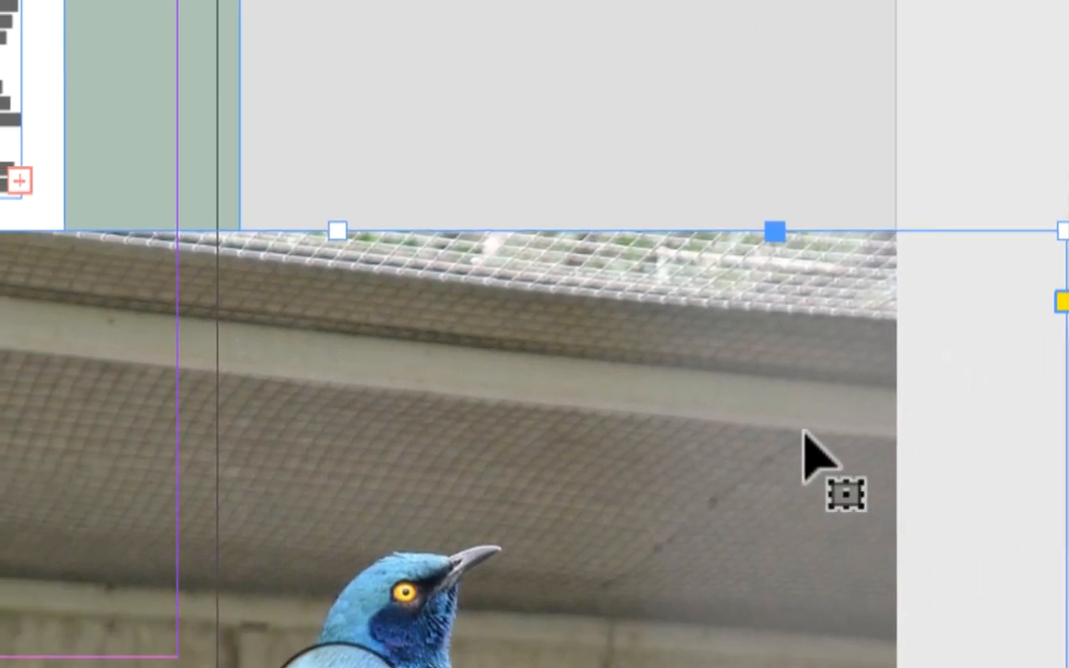
Step: Delete the full-size bird photo from the page
key("Delete")
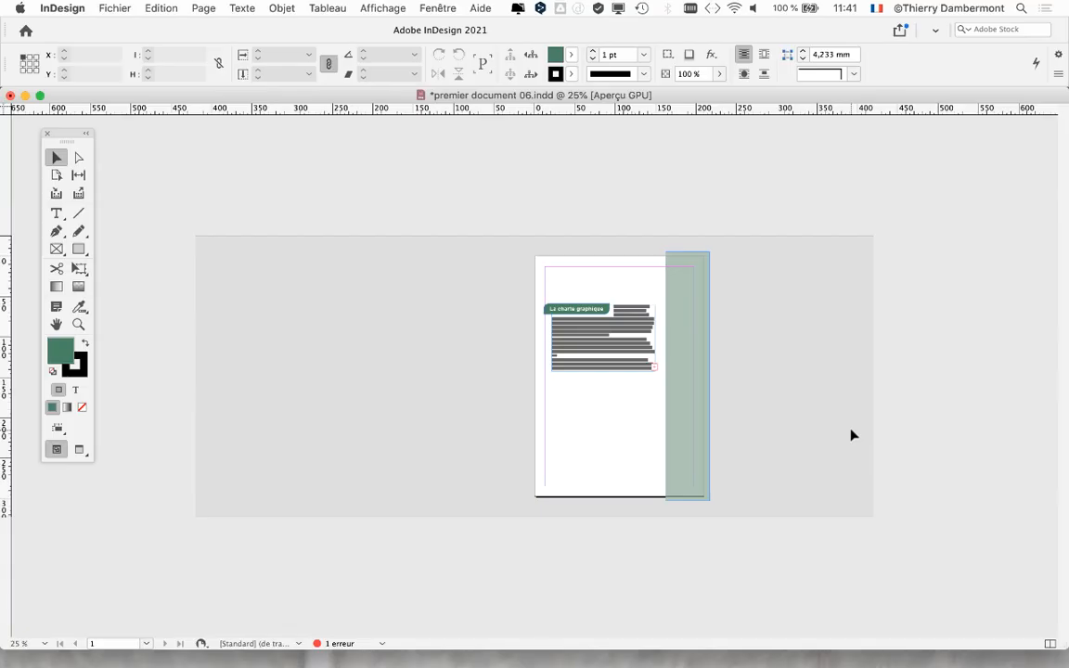
key("super+equal")
scroll(717, 380, "right", 5)
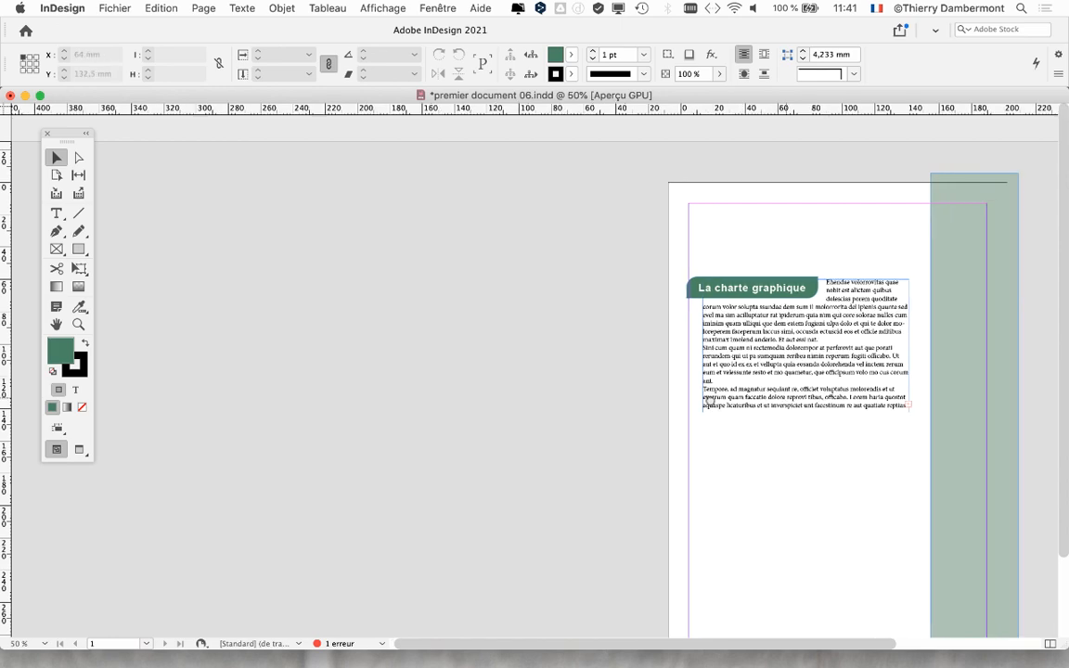
Step: Import Funchal_-_Apr_2013.jpg and place it below the body text at a drawn size of about 122 × 81 mm
left_click(115, 9)
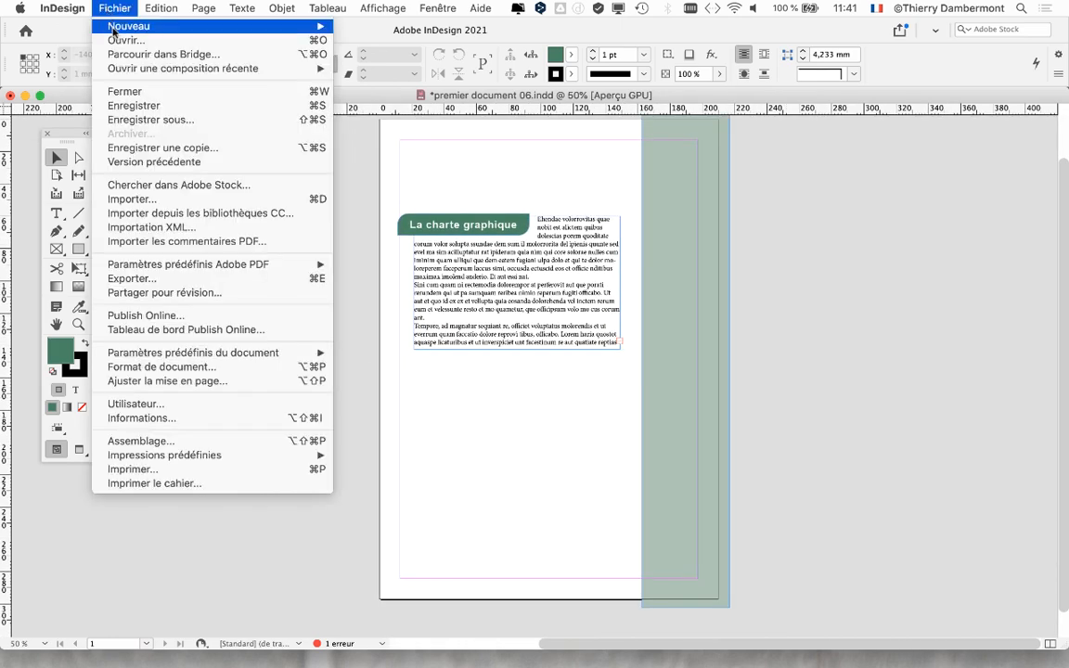
left_click(130, 198)
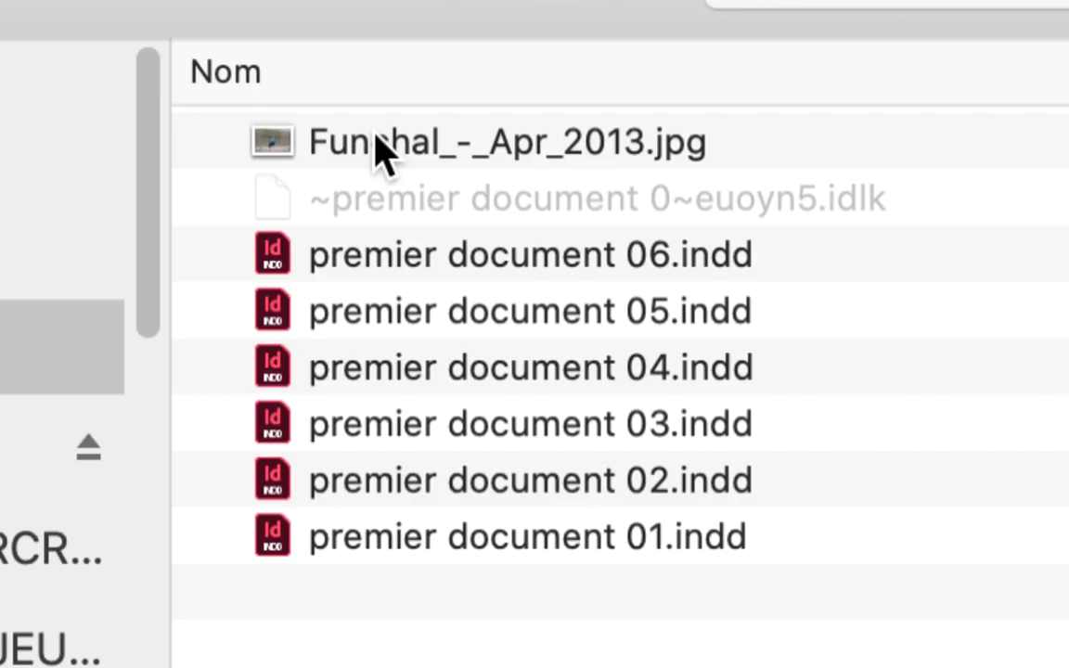
left_click(378, 149)
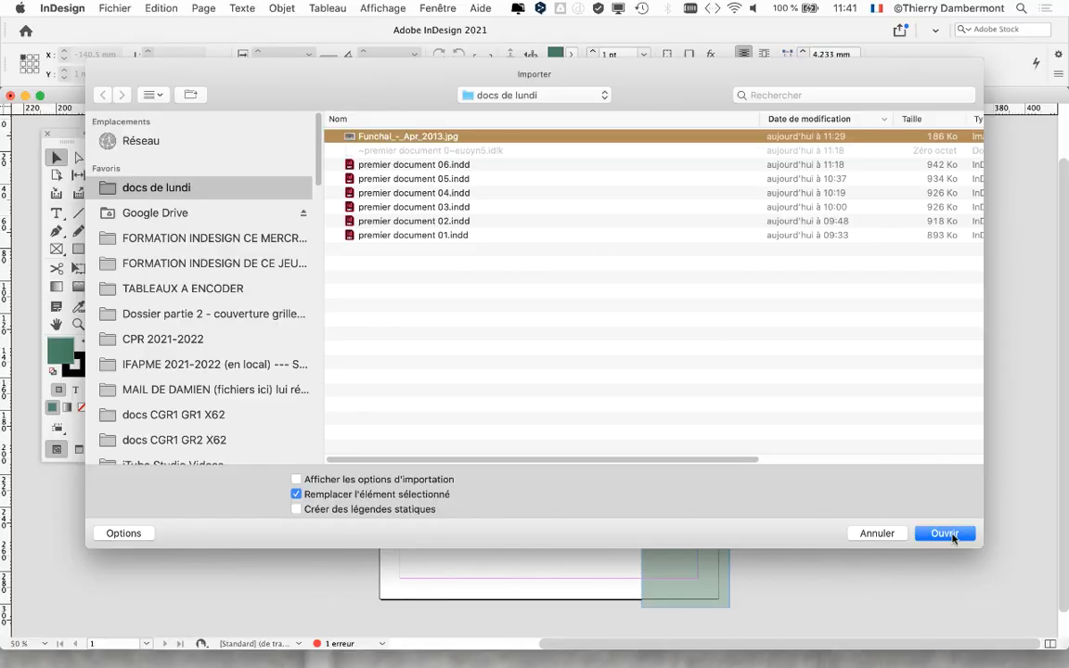
left_click(945, 533)
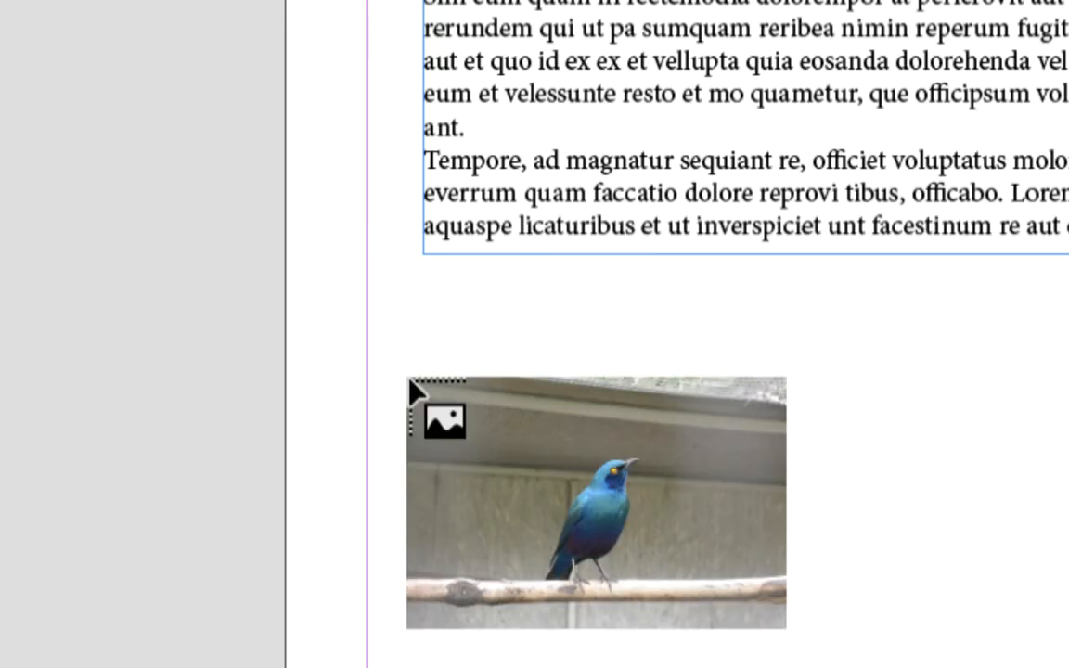
left_click_drag(410, 380, 625, 500)
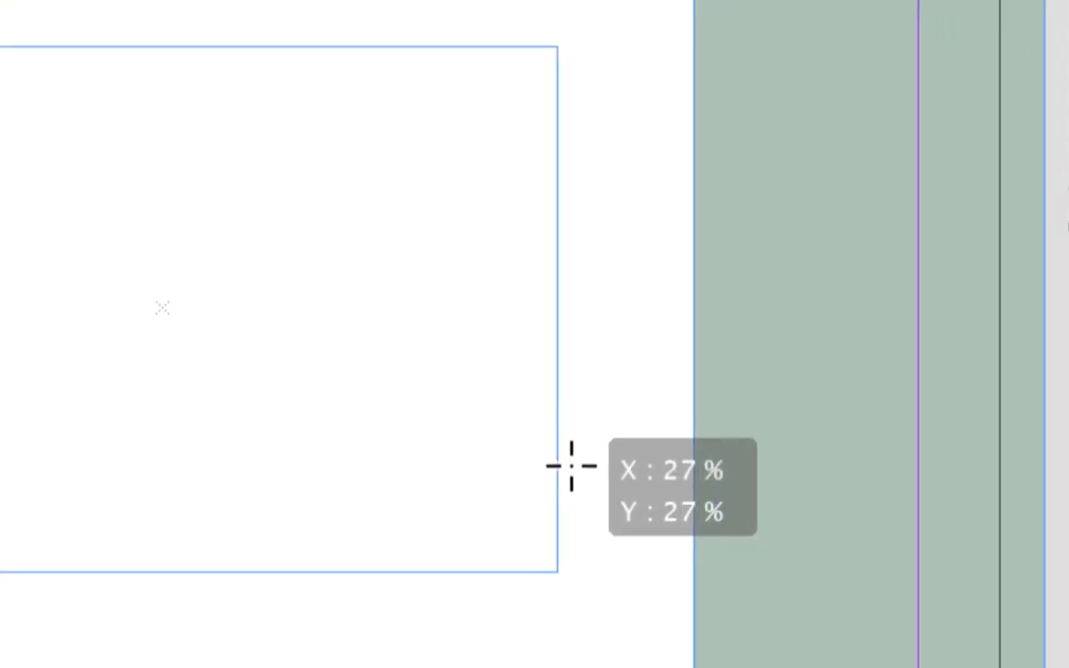
left_click_drag(572, 466, 572, 468)
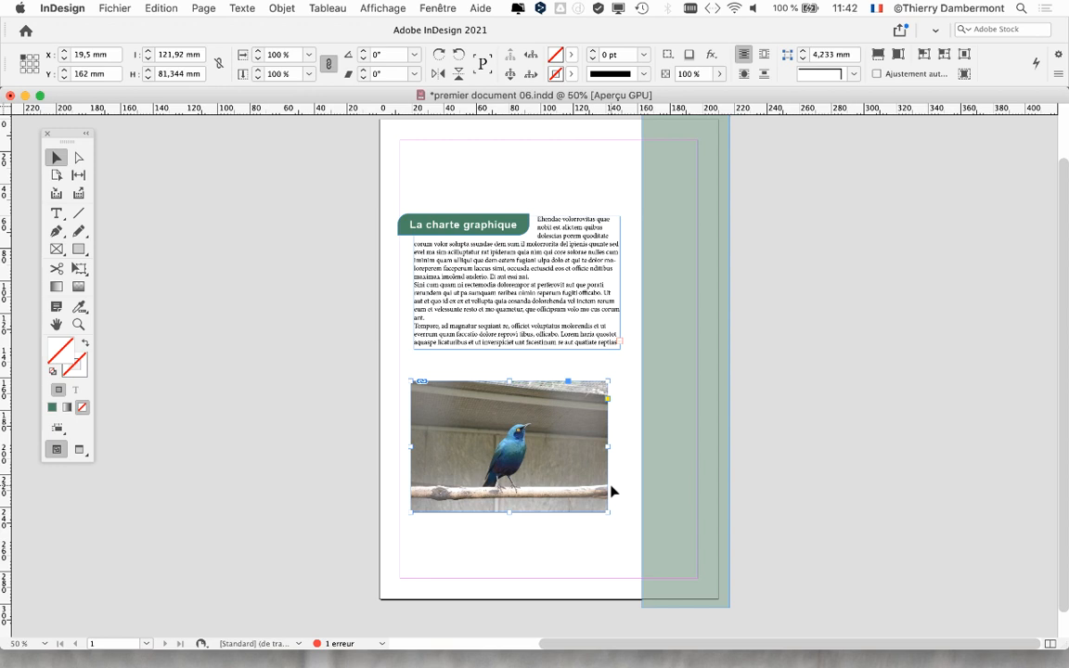
Step: Extend the body text frame downward to about 91.5 mm high to fit the overset text above the photo
key("super+equal")
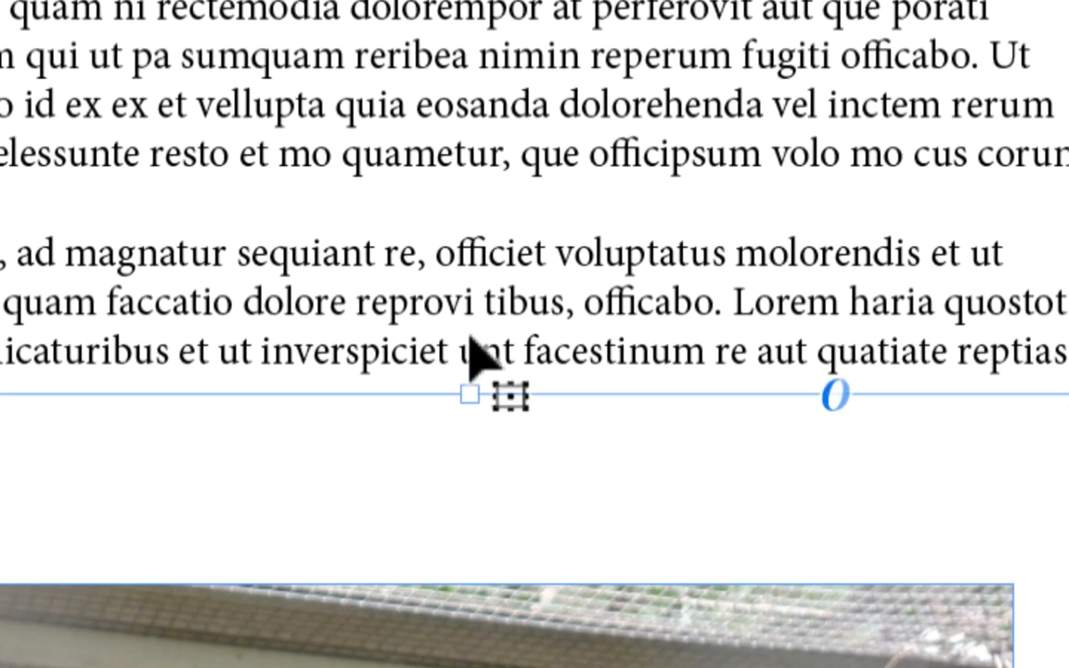
left_click_drag(470, 394, 472, 501)
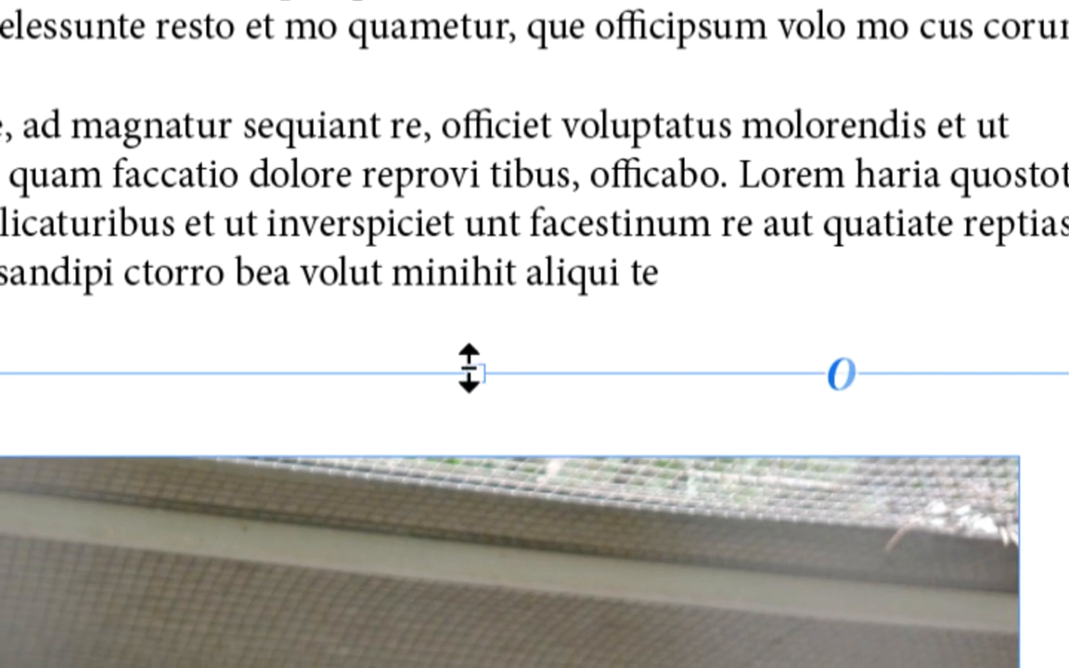
left_click_drag(470, 368, 473, 366)
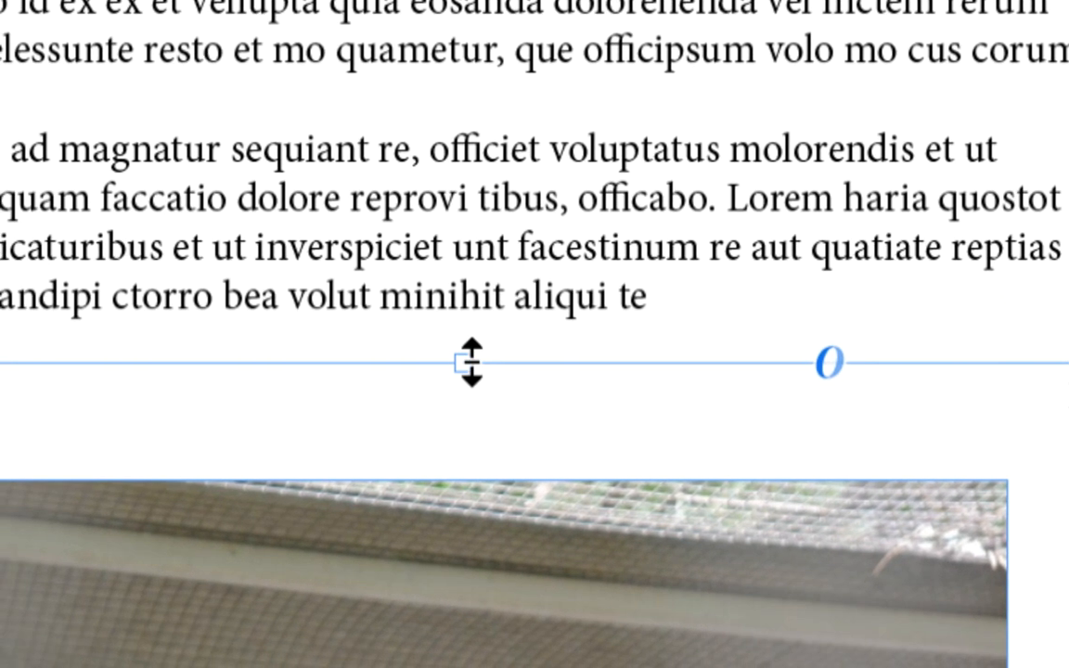
left_click_drag(470, 363, 470, 363)
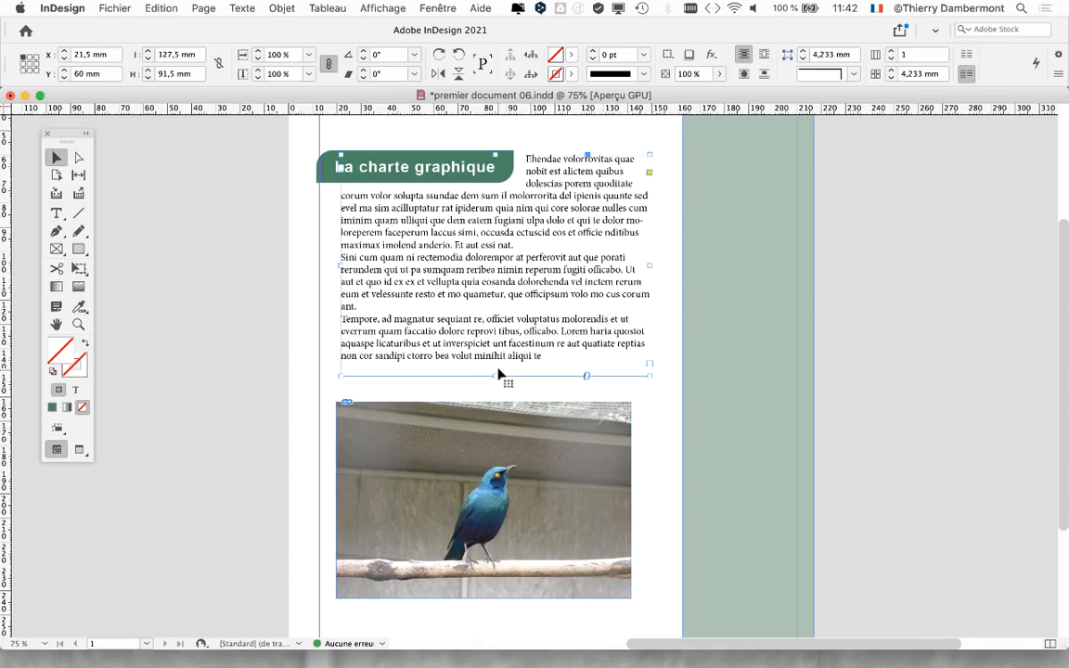
Step: Save the document under the new name premier document 07.indd in the docs de lundi folder
left_click(115, 8)
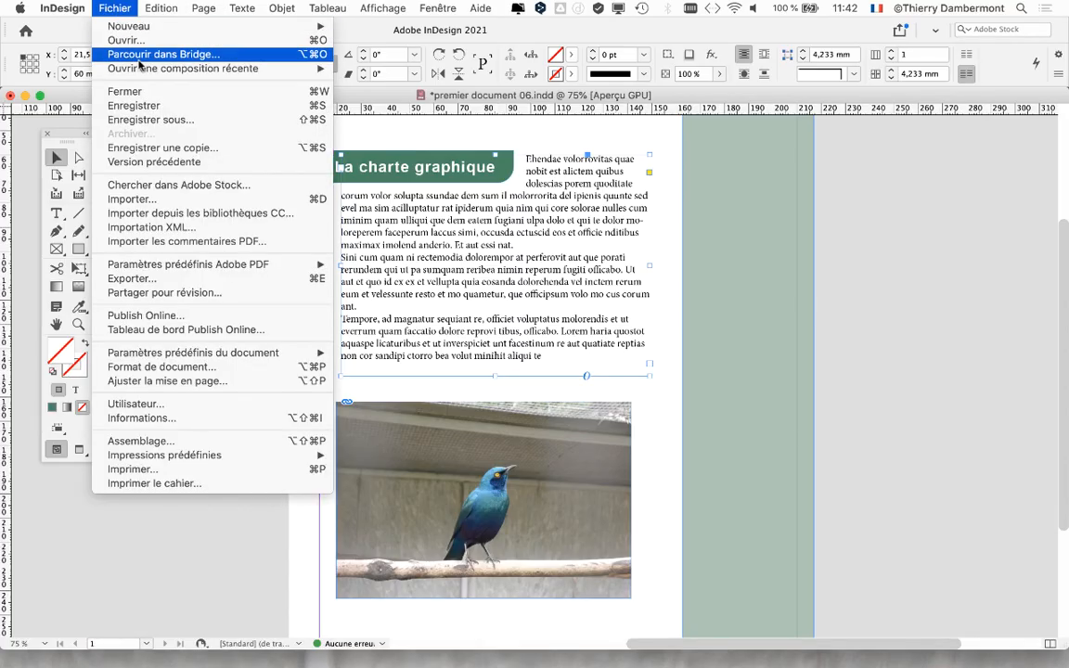
left_click(195, 121)
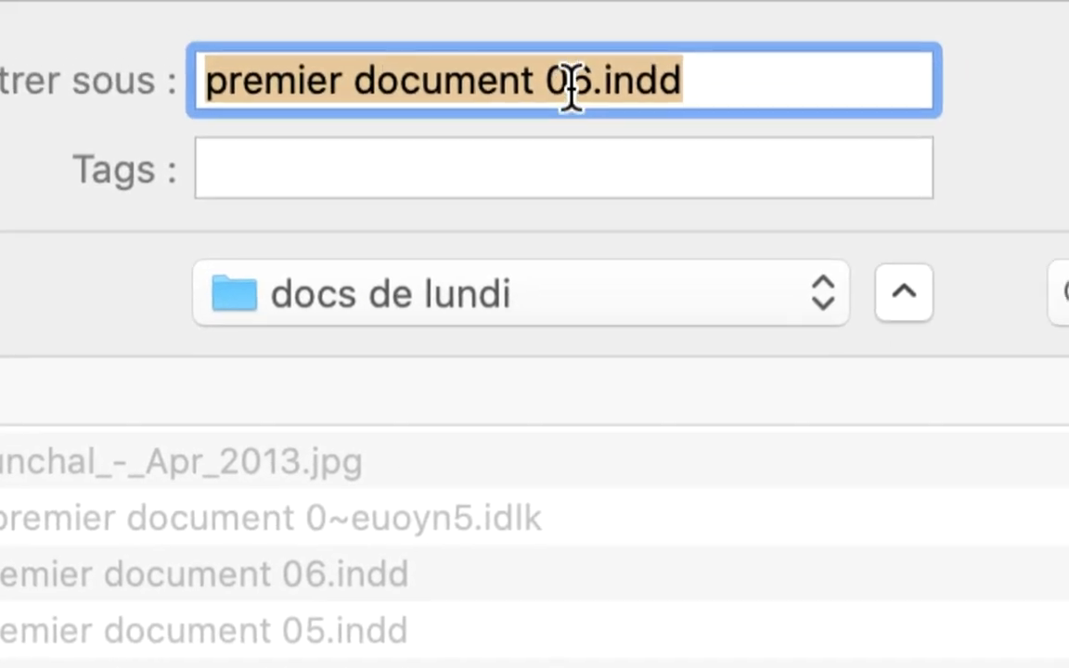
left_click(573, 96)
key("shift+Right")
type("7")
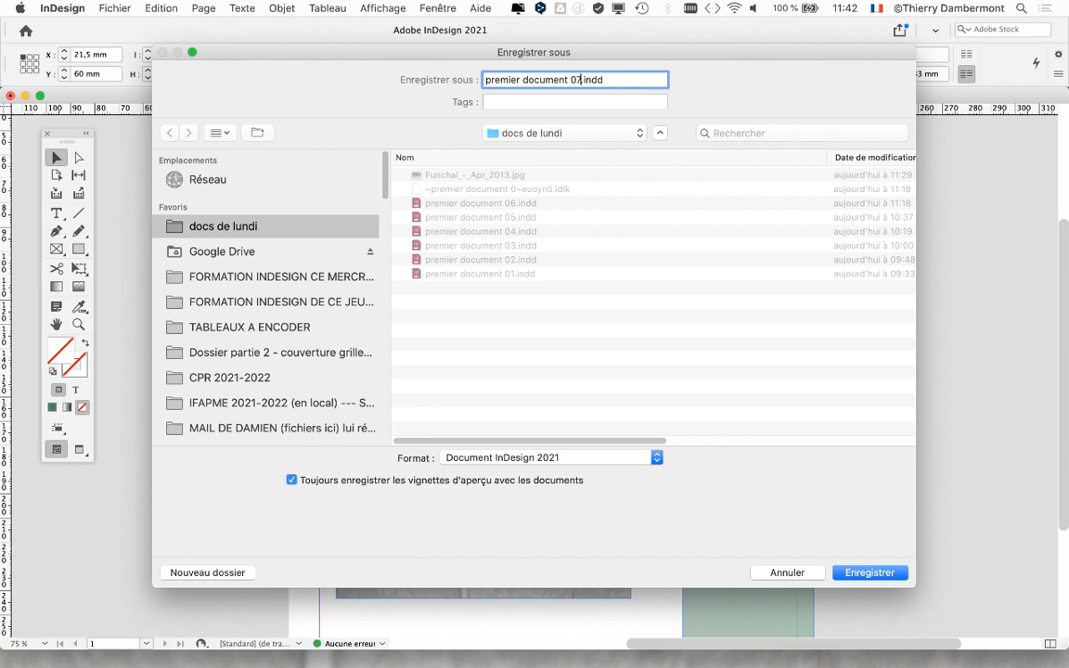
key("Return")
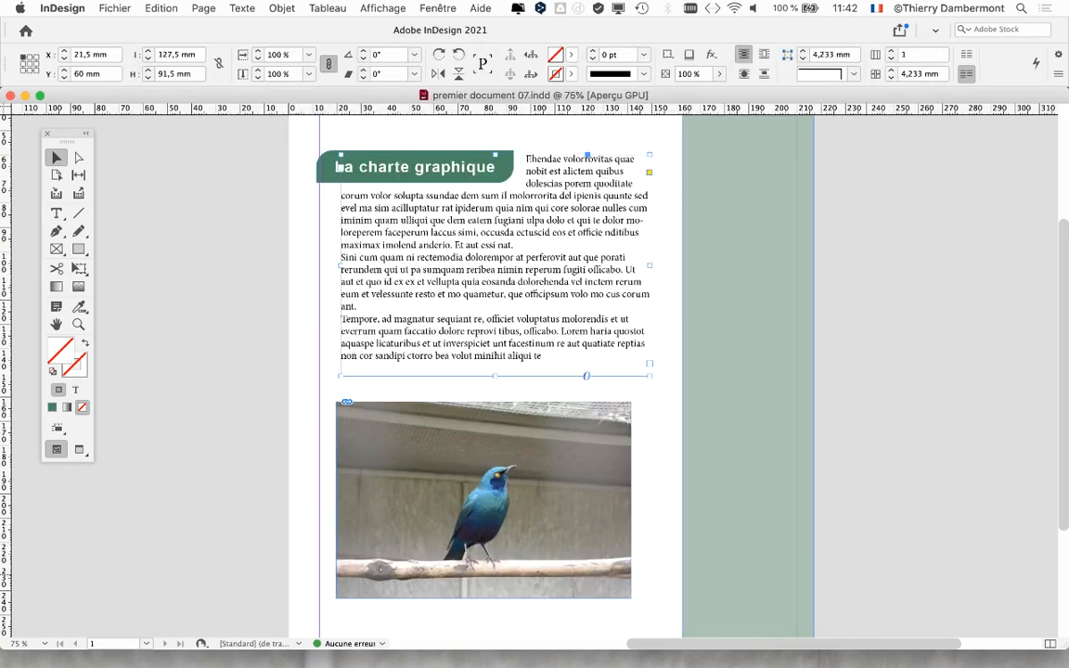